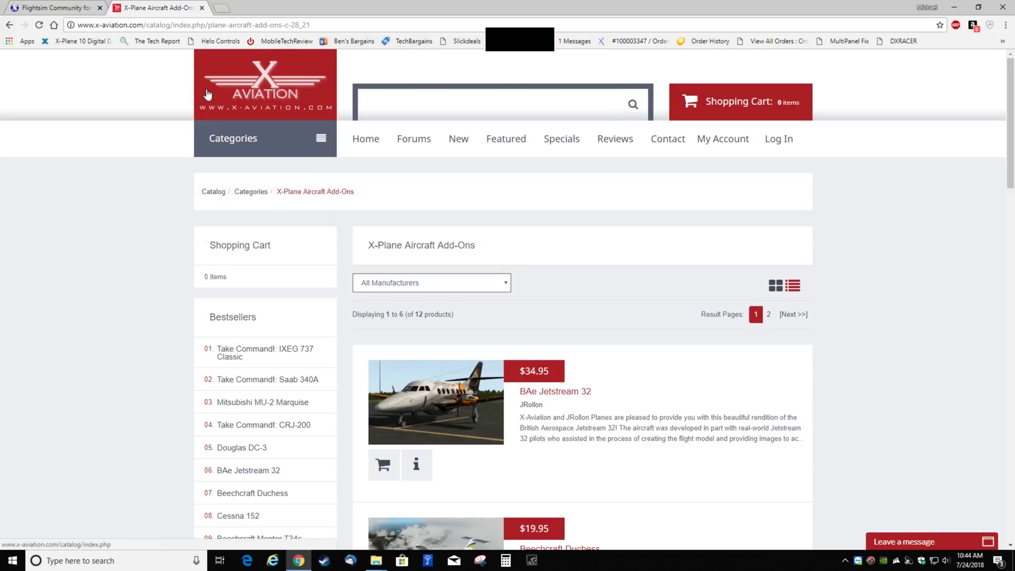
# Switch to the Flightsim Community tab to show the x-plane.org homepage
pyautogui.click(59, 8)
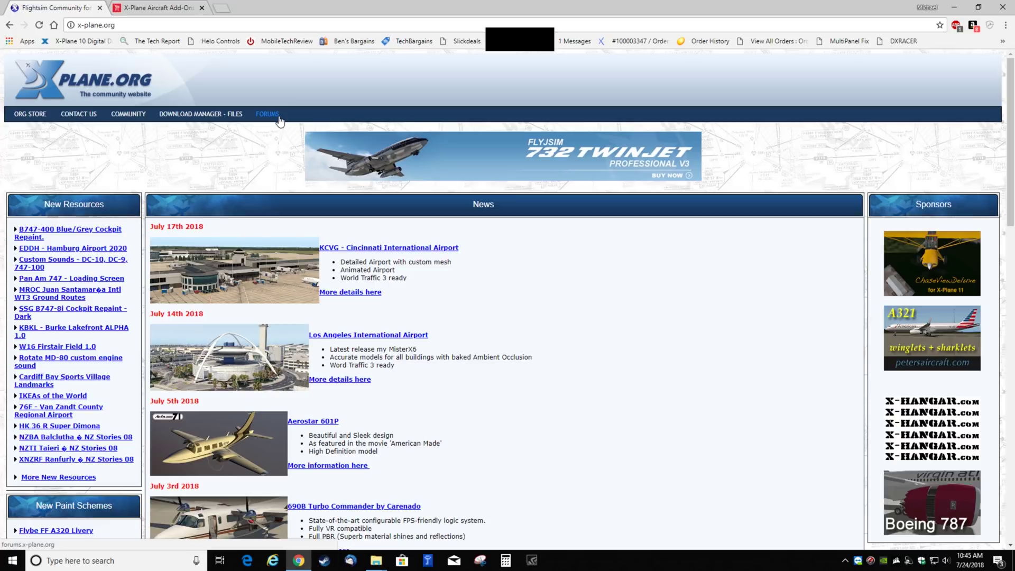
# Go to the ORG STORE entry in the x-plane.org top navigation bar
pyautogui.moveTo(209, 123)
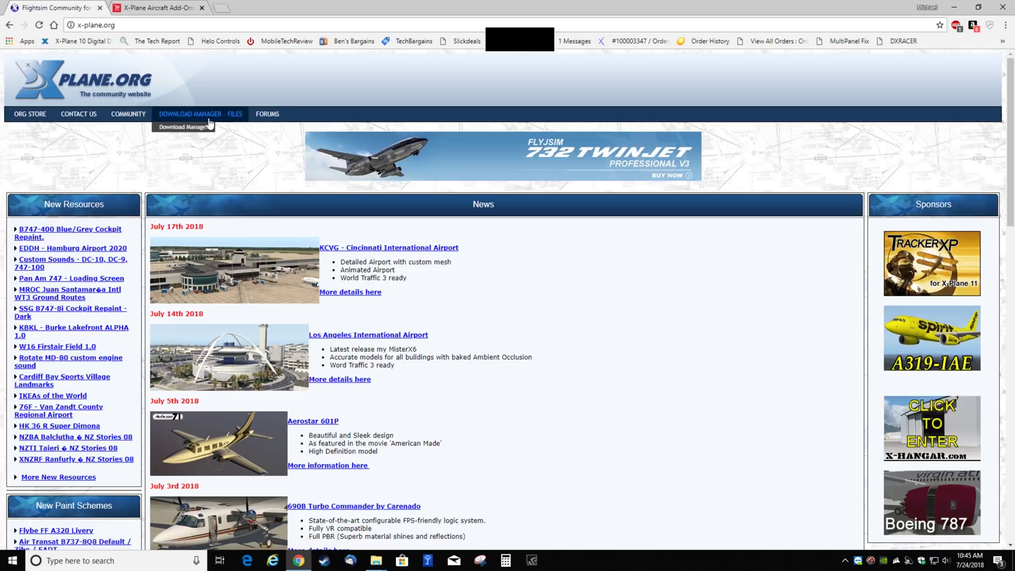
# Enter the X-Plane.org Store and open General Aviation > Piper, listing 30 aircraft
pyautogui.click(29, 117)
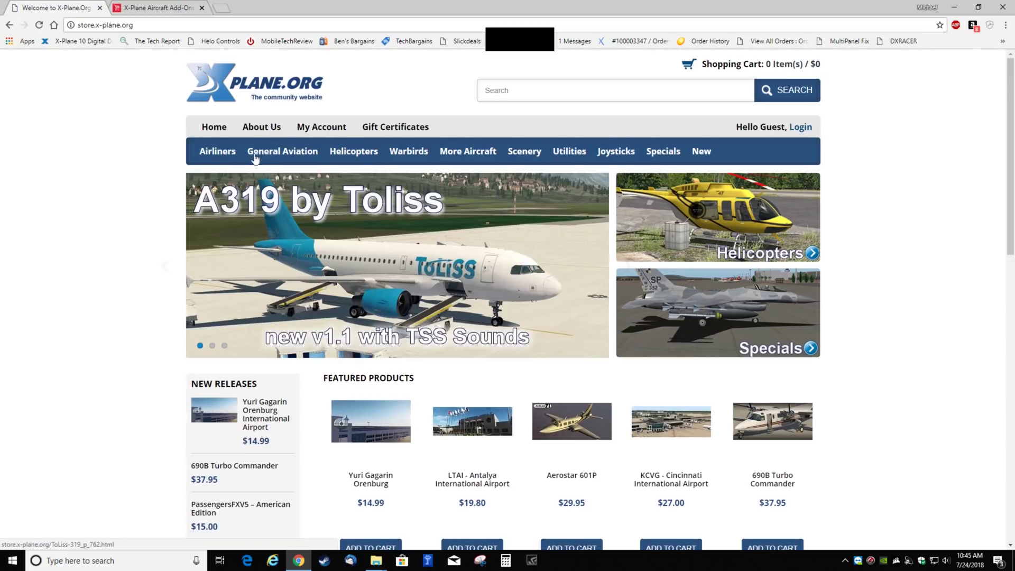
pyautogui.moveTo(568, 155)
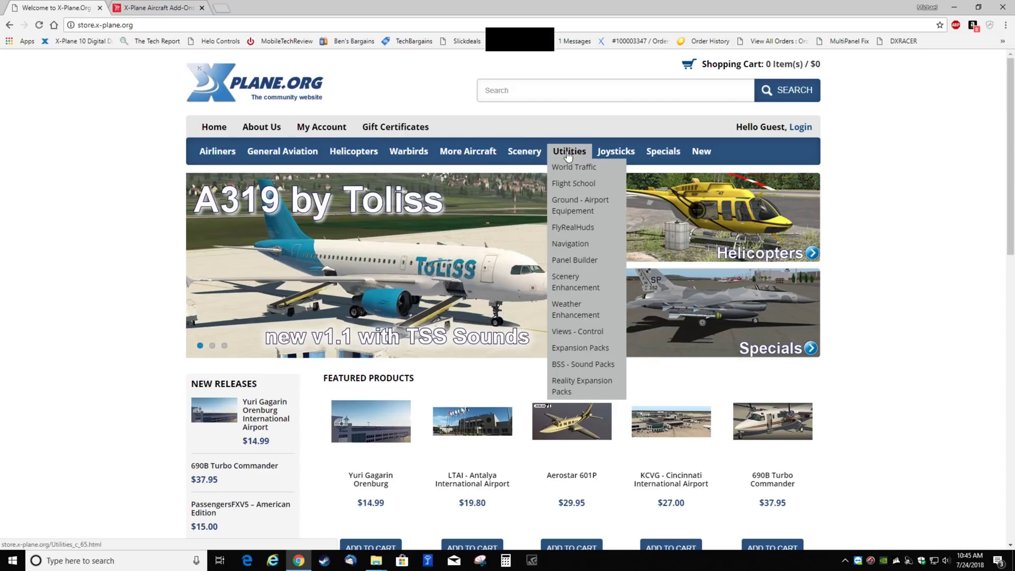
pyautogui.moveTo(274, 156)
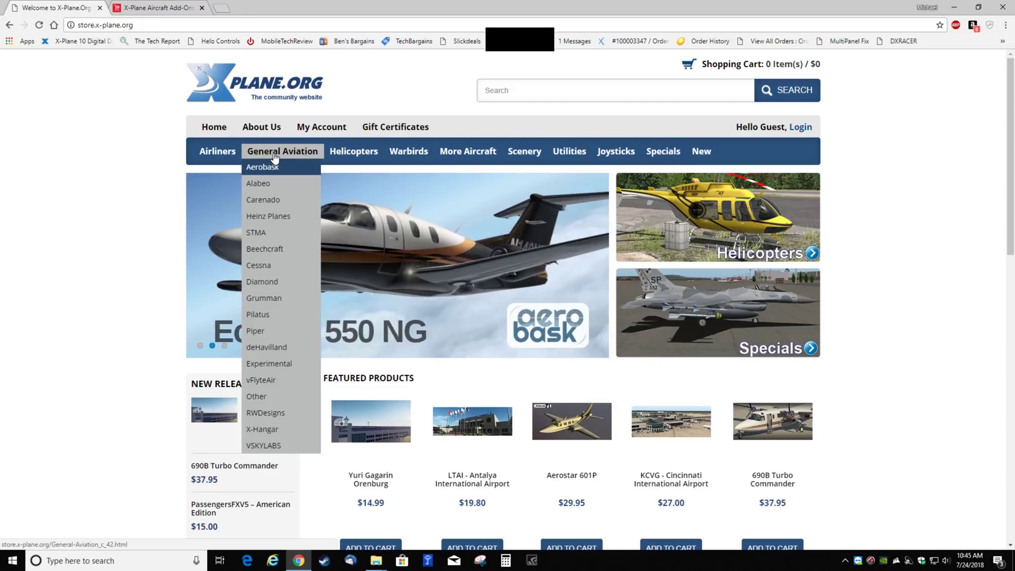
pyautogui.click(260, 332)
pyautogui.moveTo(281, 158)
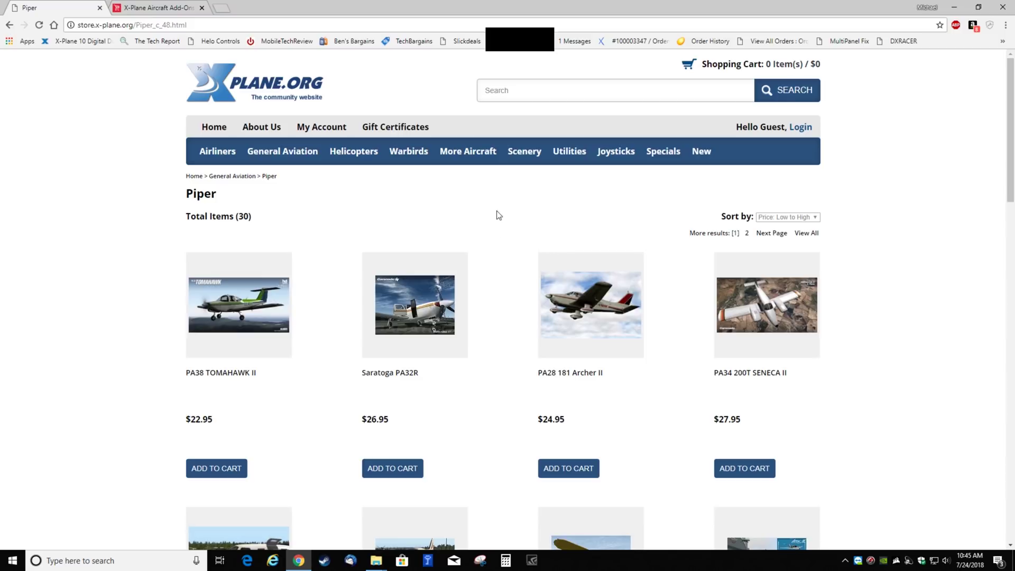
# Open the Saratoga PA32R product page and check its $26.95 price
pyautogui.click(389, 297)
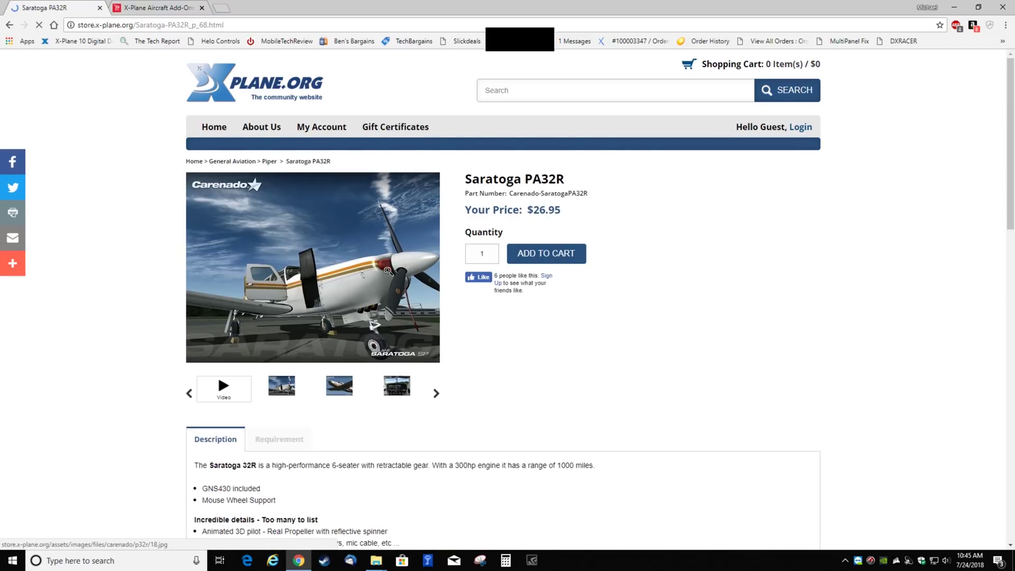
pyautogui.scroll(-2, 450, 373)
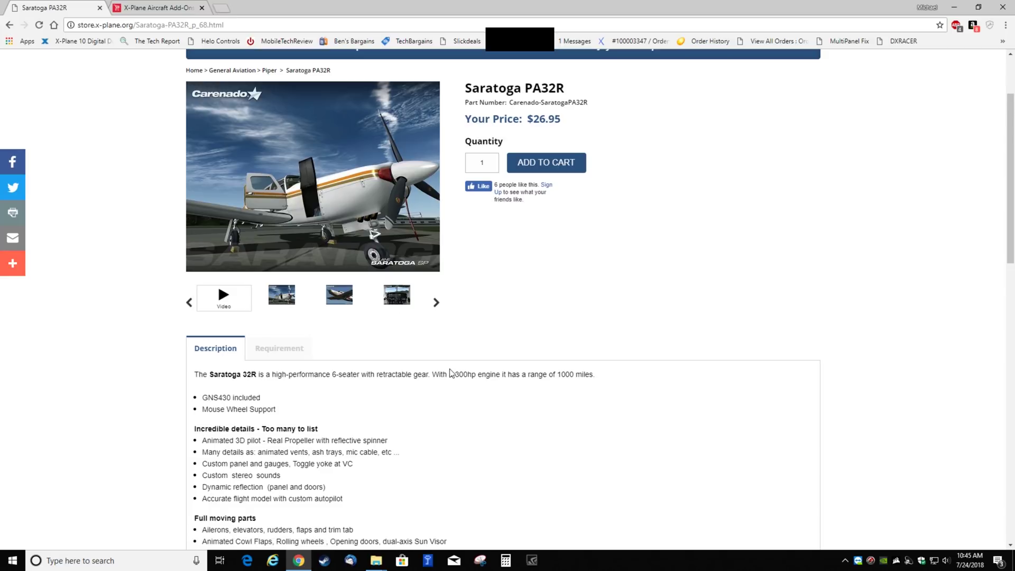
pyautogui.moveTo(563, 119); pyautogui.dragTo(530, 119)
# Return to the Piper listing, scroll through all the aircraft, and reopen Saratoga PA32R
pyautogui.click(639, 194)
pyautogui.click(10, 25)
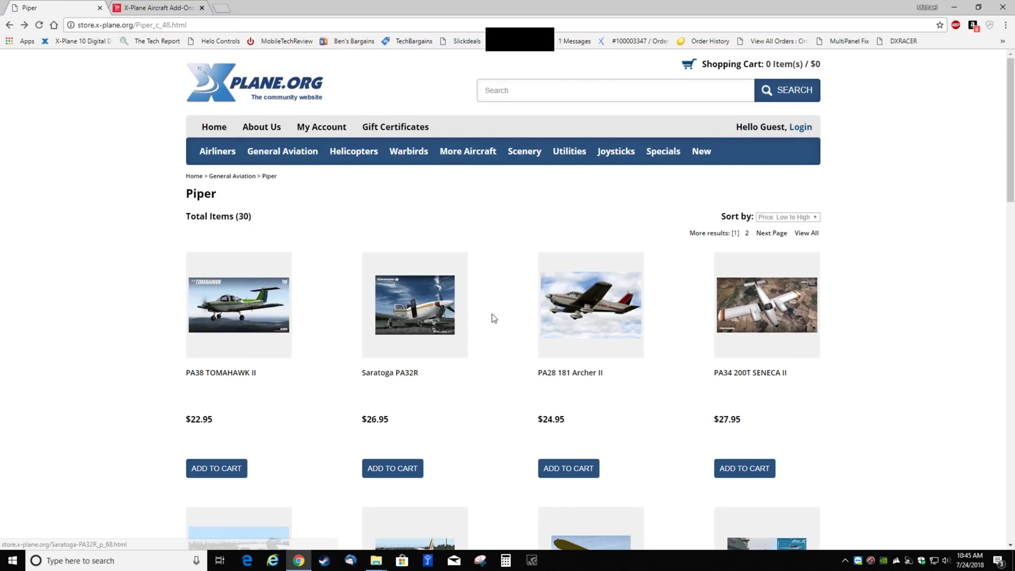
pyautogui.scroll(-5, 491, 317)
pyautogui.scroll(-15, 494, 318)
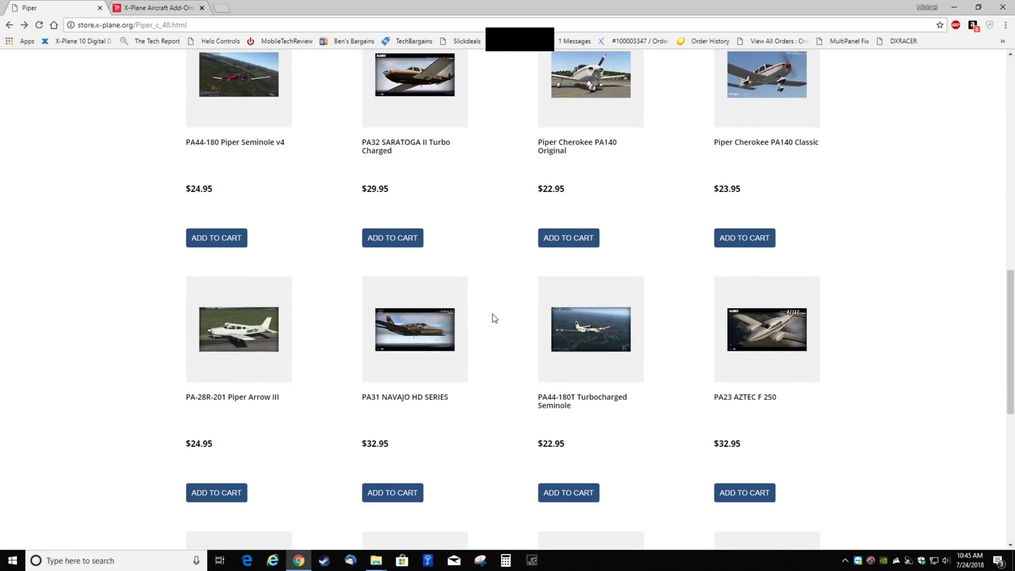
pyautogui.scroll(-1, 495, 318)
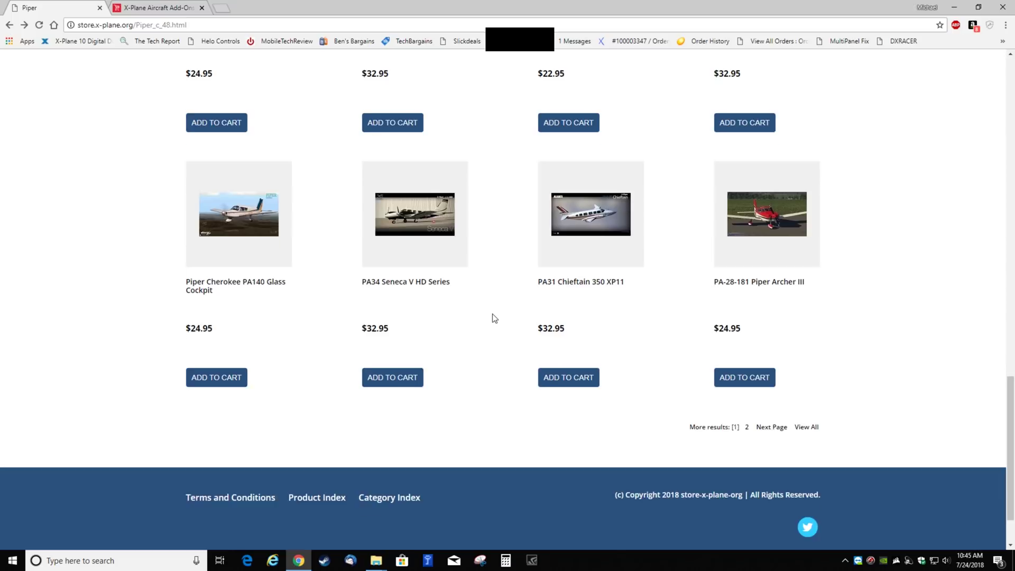
pyautogui.scroll(15, 493, 317)
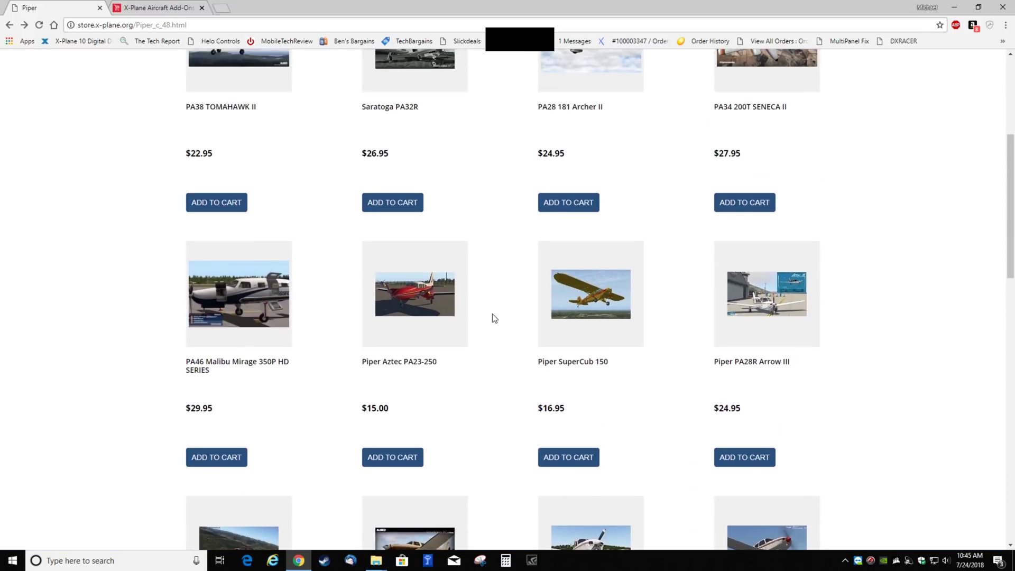
pyautogui.scroll(4, 493, 317)
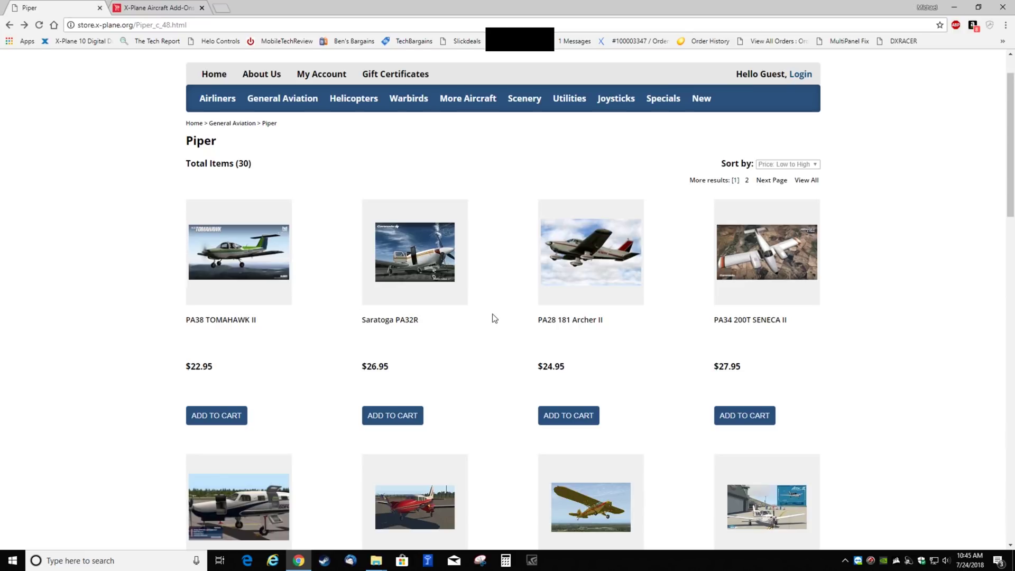
pyautogui.click(391, 241)
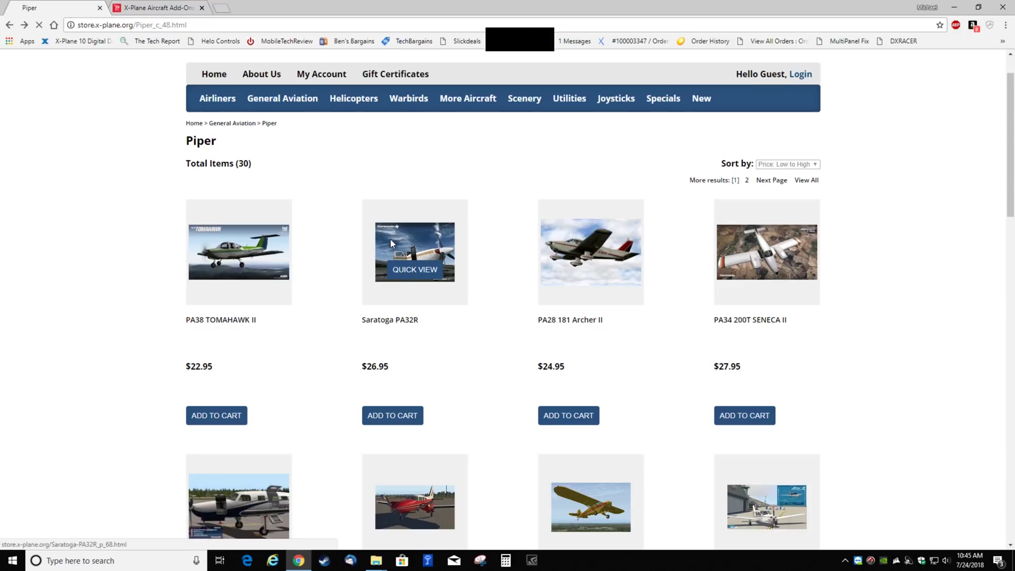
pyautogui.scroll(-1, 302, 389)
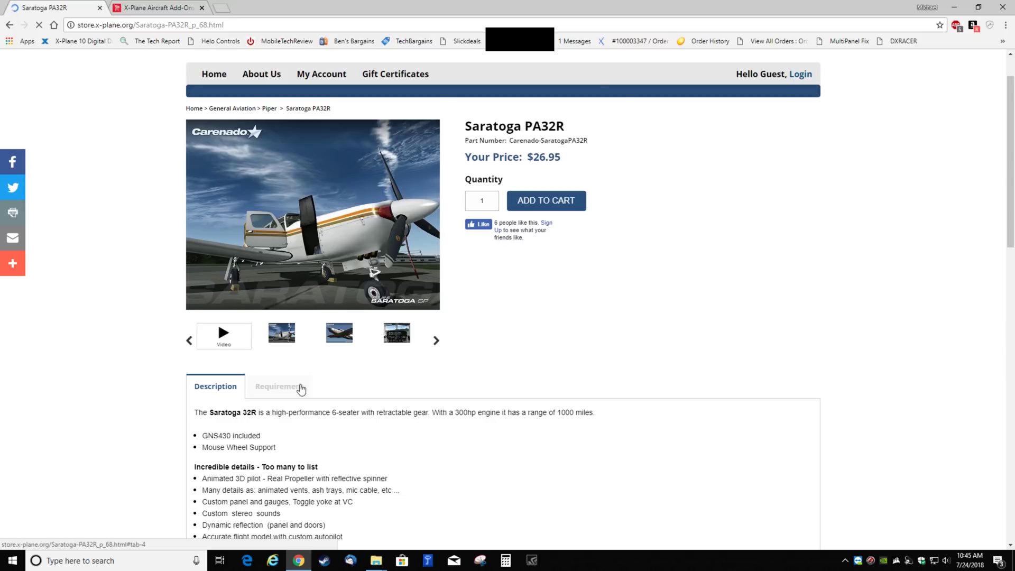
pyautogui.click(272, 399)
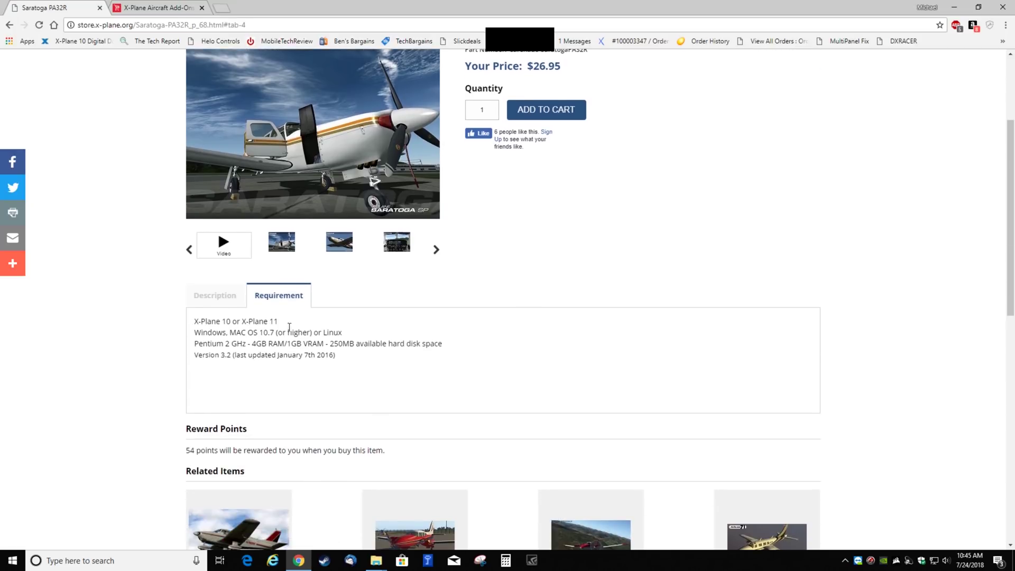
pyautogui.moveTo(290, 326); pyautogui.dragTo(245, 324)
pyautogui.click(222, 298)
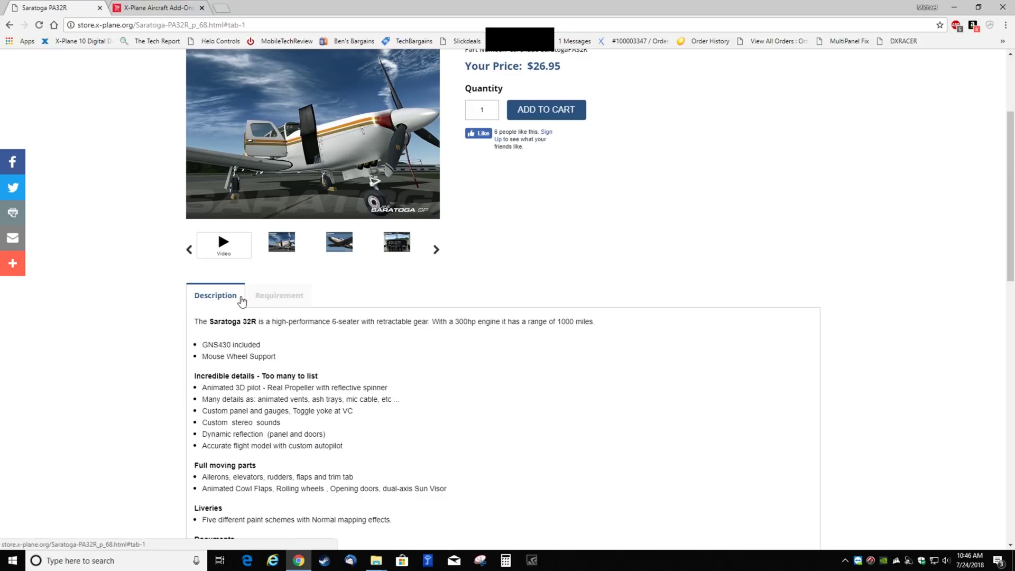
pyautogui.click(261, 299)
pyautogui.click(283, 327)
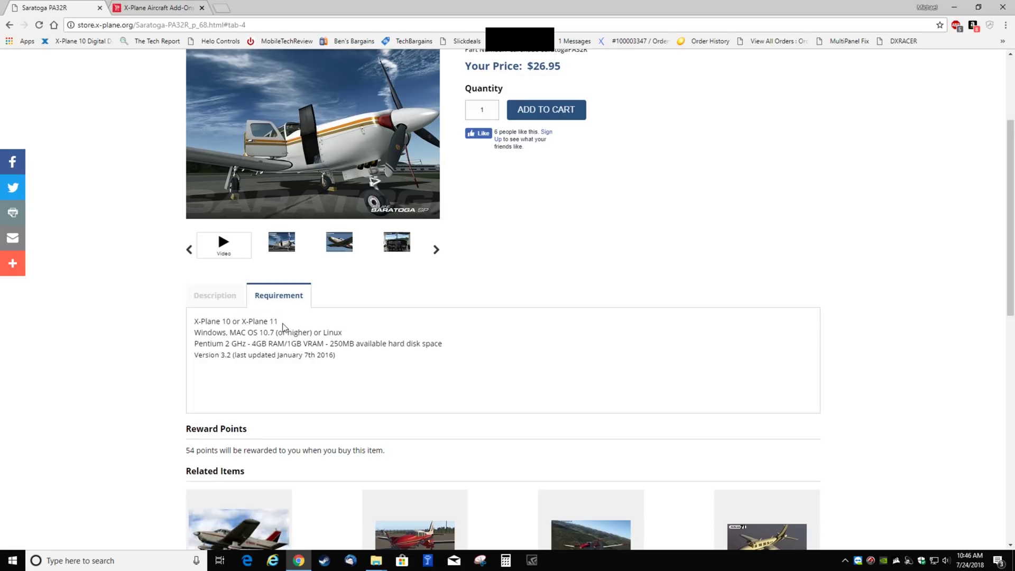
pyautogui.moveTo(279, 321); pyautogui.dragTo(241, 321)
pyautogui.click(212, 294)
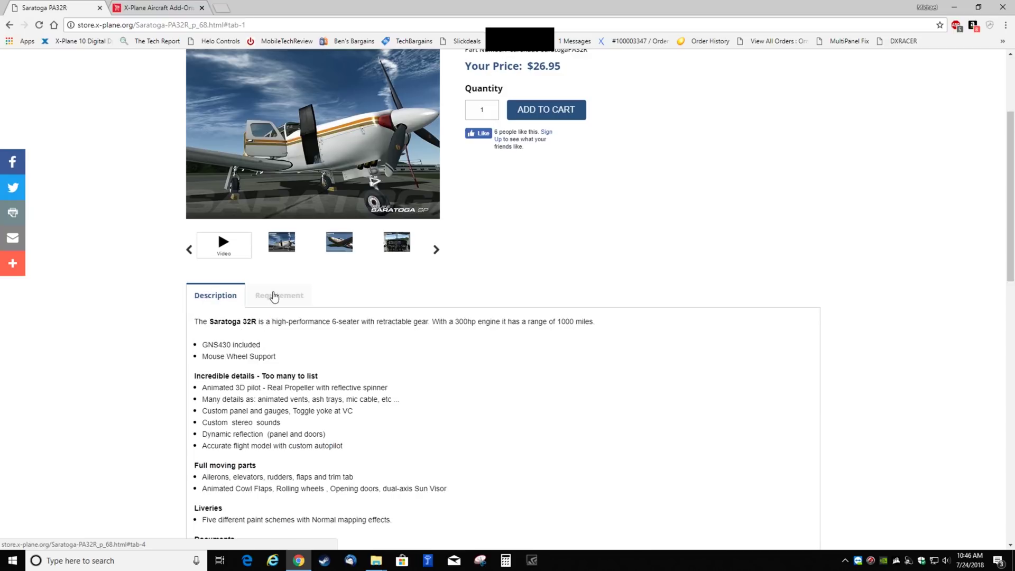
pyautogui.scroll(2, 329, 311)
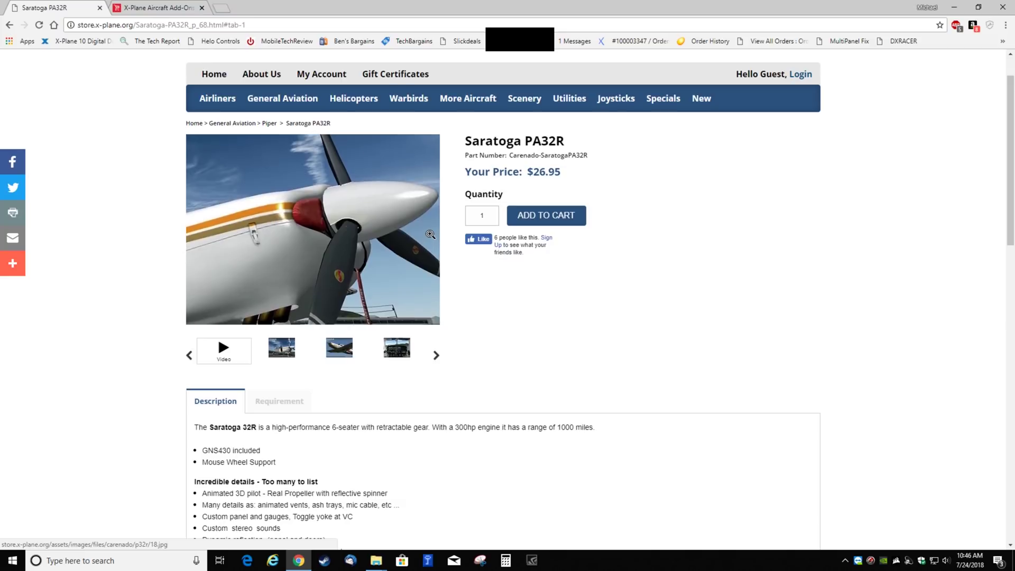
pyautogui.click(394, 246)
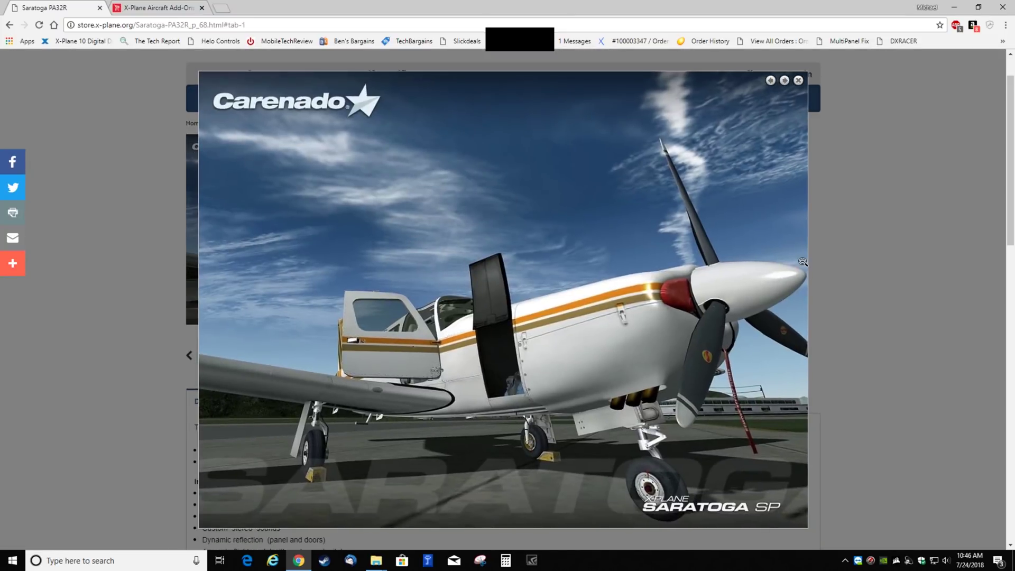
pyautogui.click(785, 80)
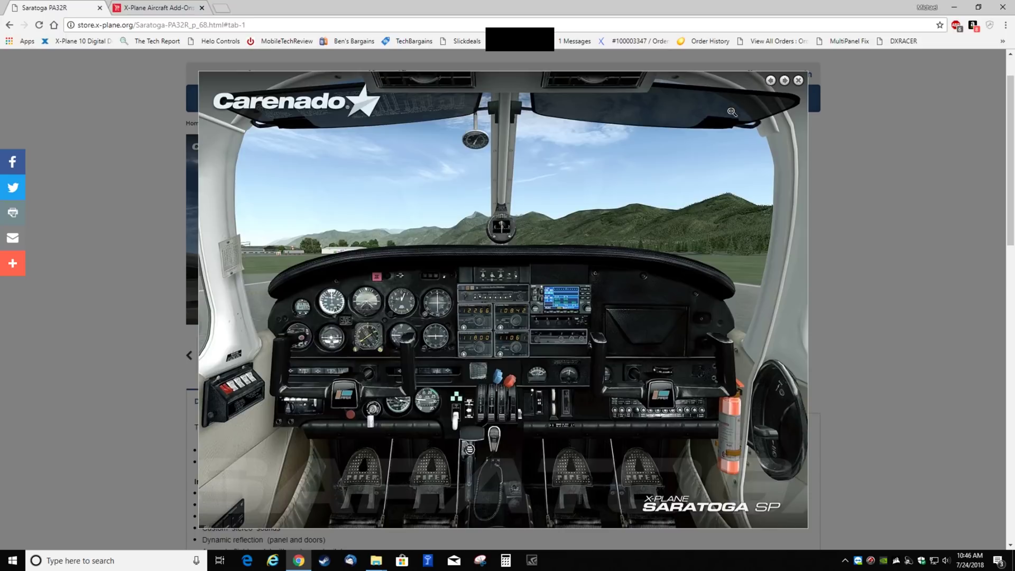
pyautogui.click(798, 82)
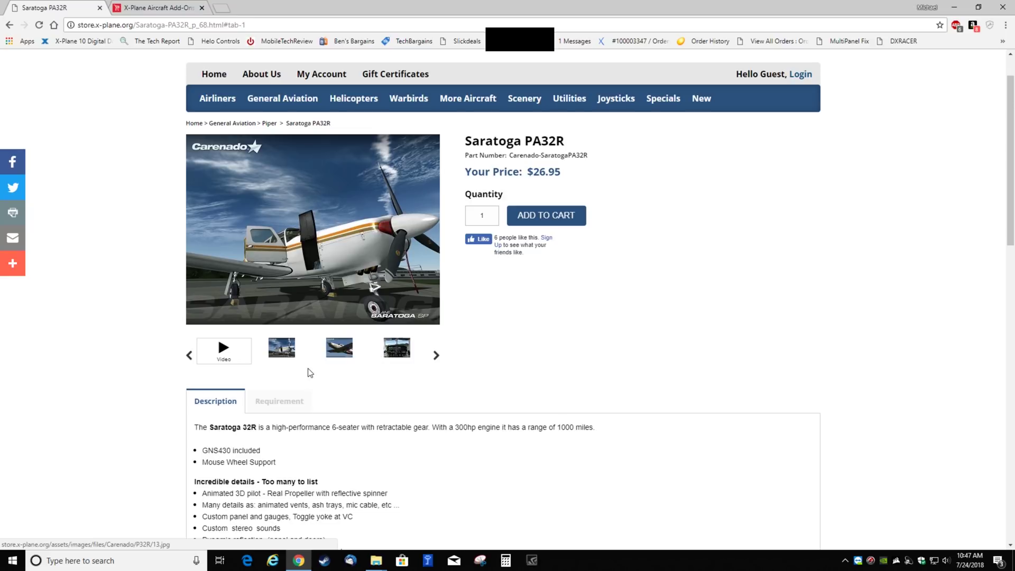
pyautogui.scroll(-3, 308, 375)
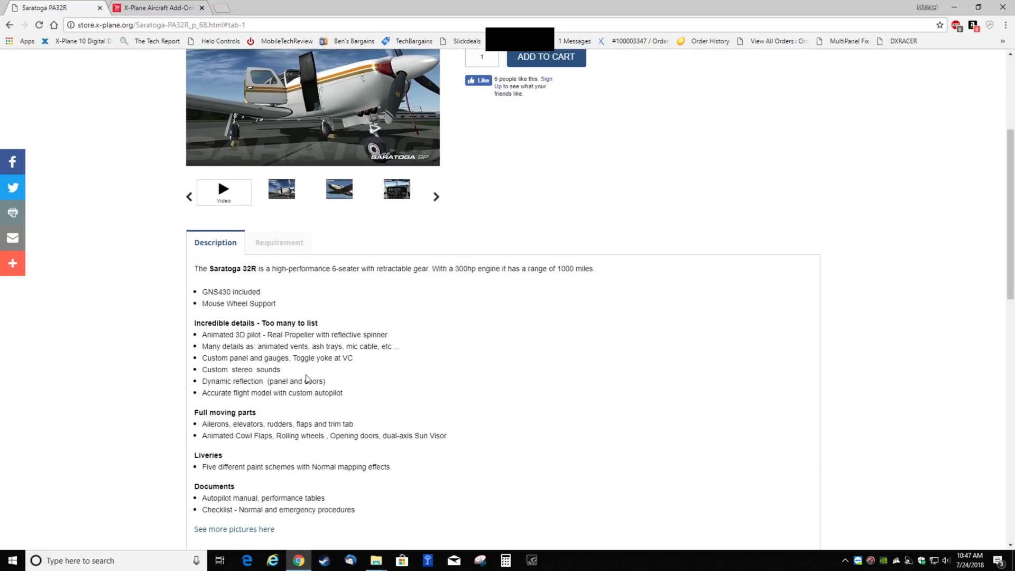
pyautogui.scroll(-2, 306, 378)
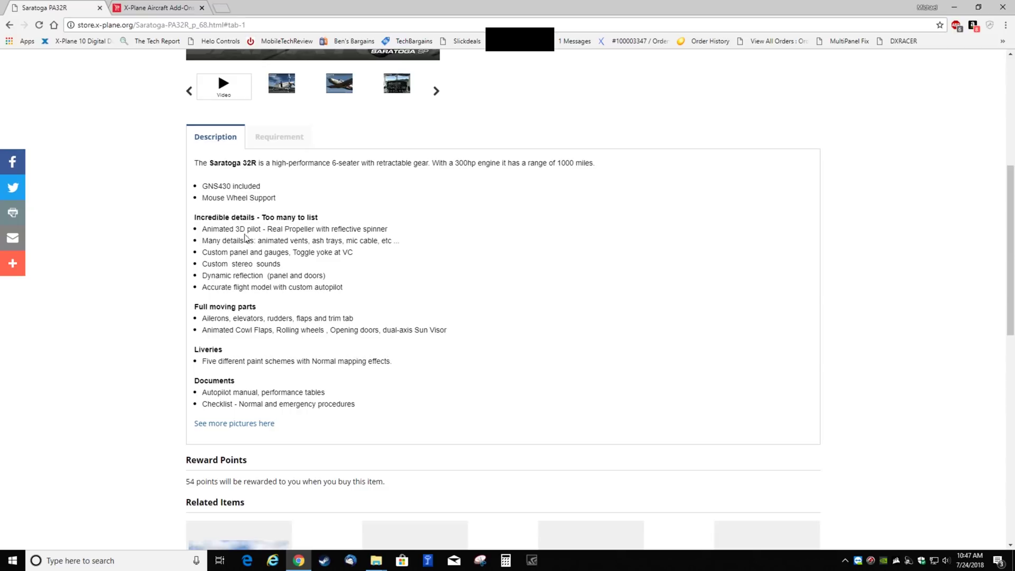
pyautogui.moveTo(196, 162); pyautogui.dragTo(333, 417)
pyautogui.click(381, 390)
pyautogui.scroll(1, 382, 393)
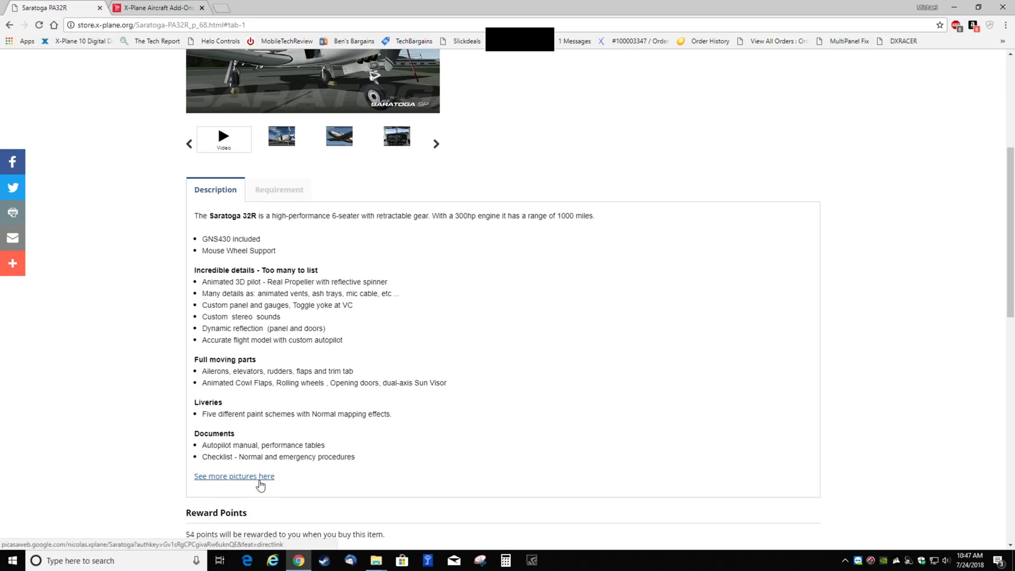
pyautogui.scroll(5, 272, 448)
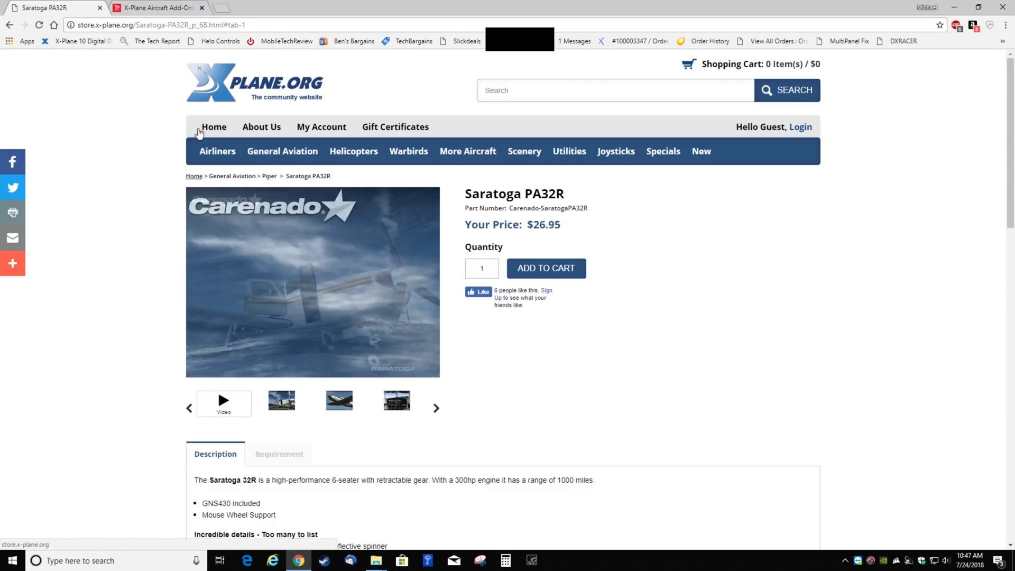
# Open General Aviation > Cessna and go to the Cessna 195 Package product page
pyautogui.click(9, 25)
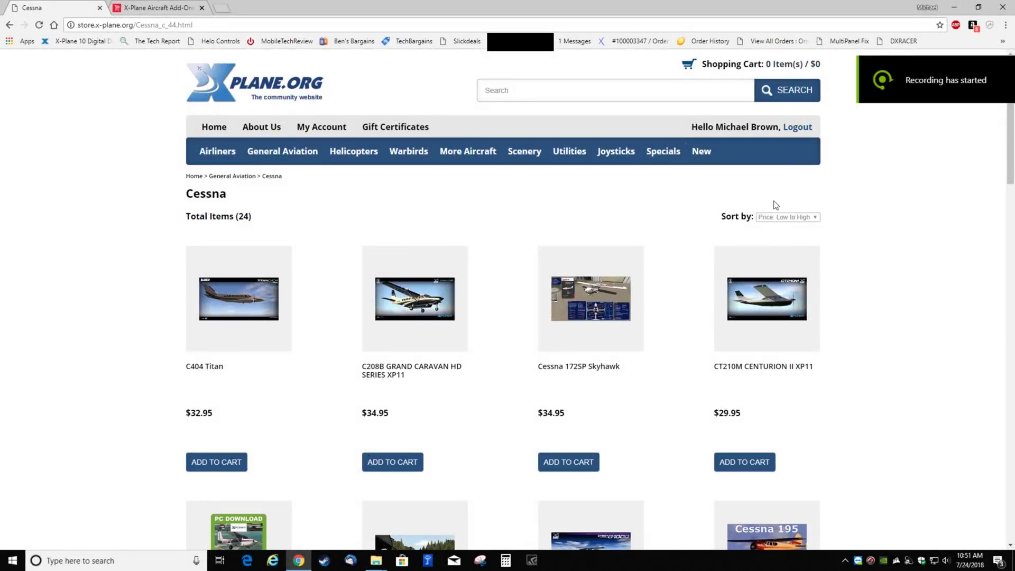
pyautogui.moveTo(296, 158)
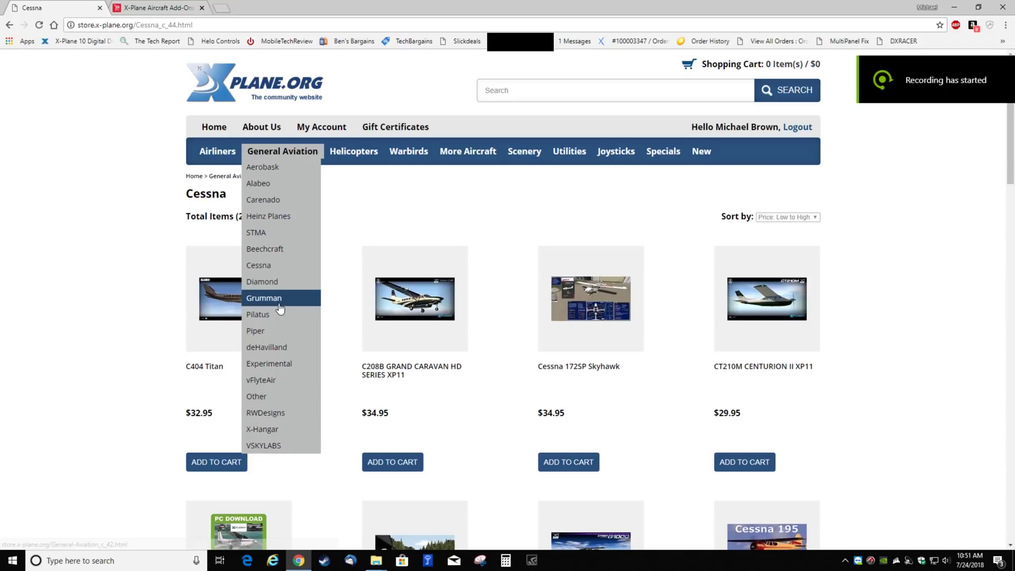
pyautogui.click(259, 265)
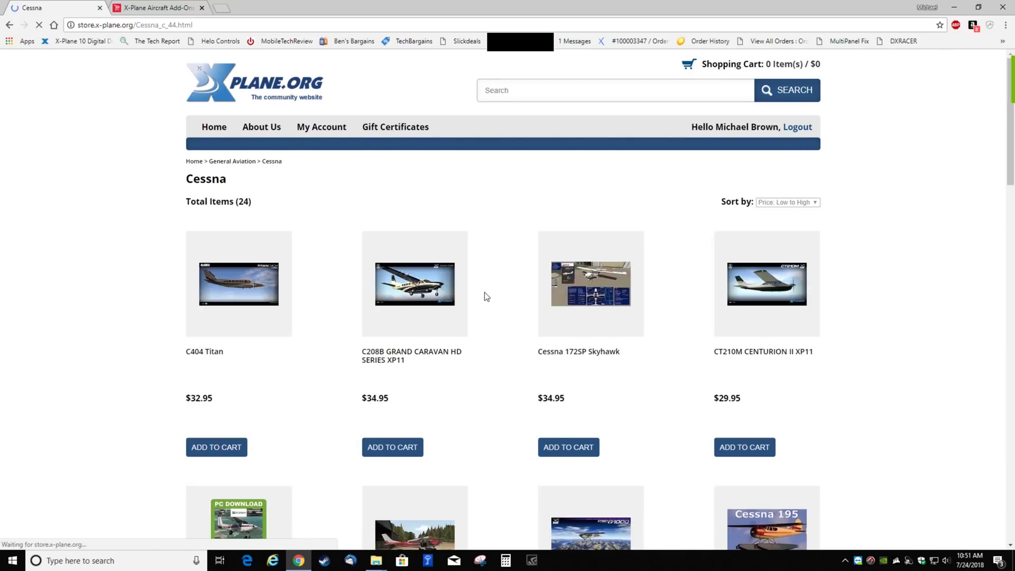
pyautogui.scroll(-3, 725, 331)
pyautogui.moveTo(785, 402)
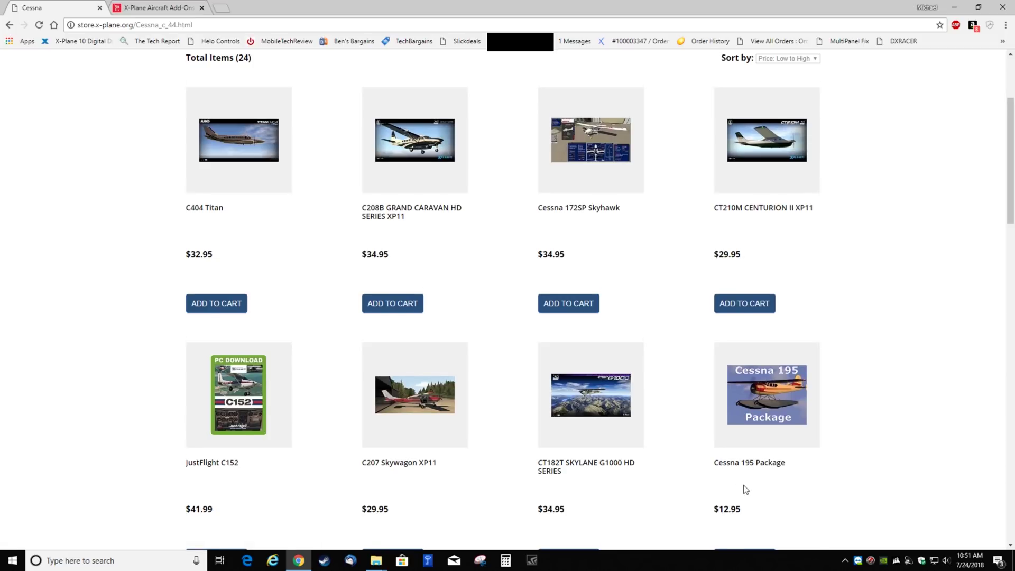
pyautogui.scroll(-2, 745, 488)
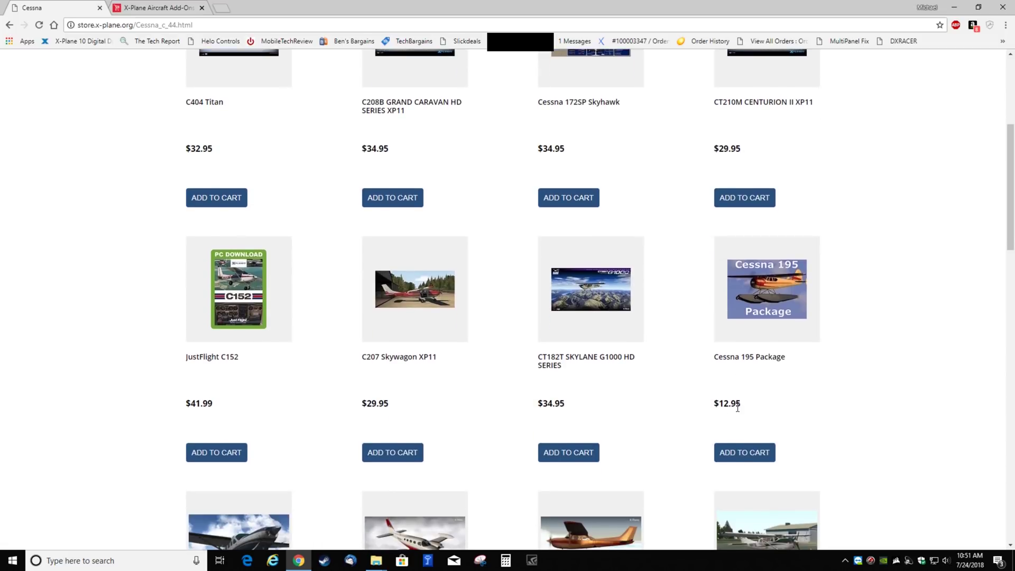
pyautogui.click(745, 276)
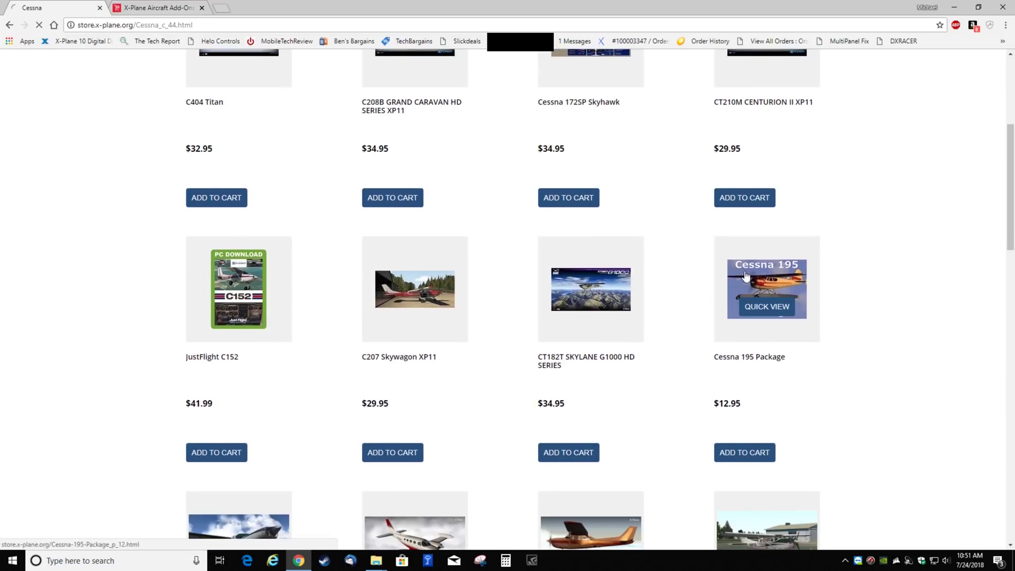
# Review the Cessna 195's X-Plane 10.50+ requirements, then read its description
pyautogui.scroll(-2, 512, 270)
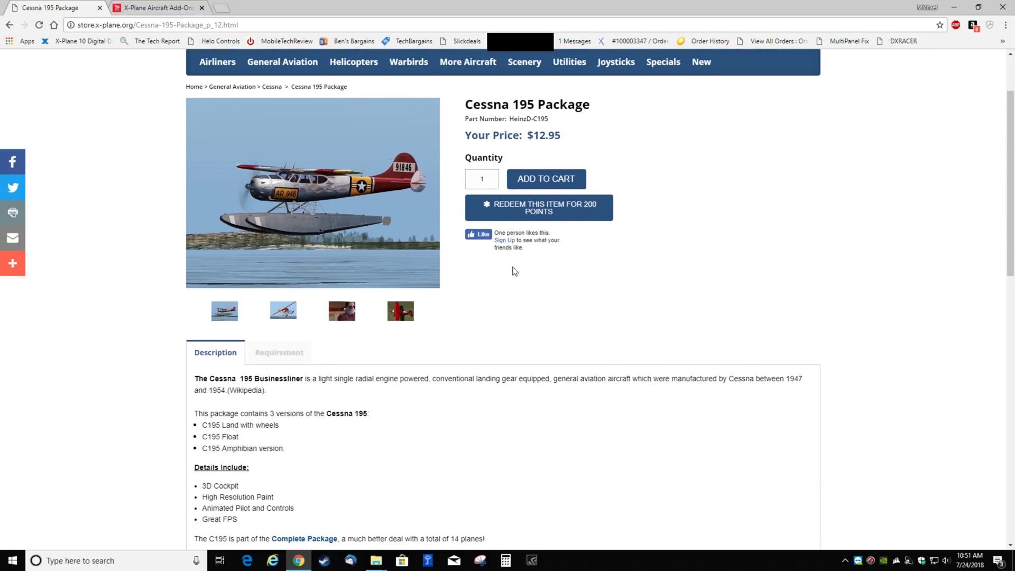
pyautogui.click(275, 336)
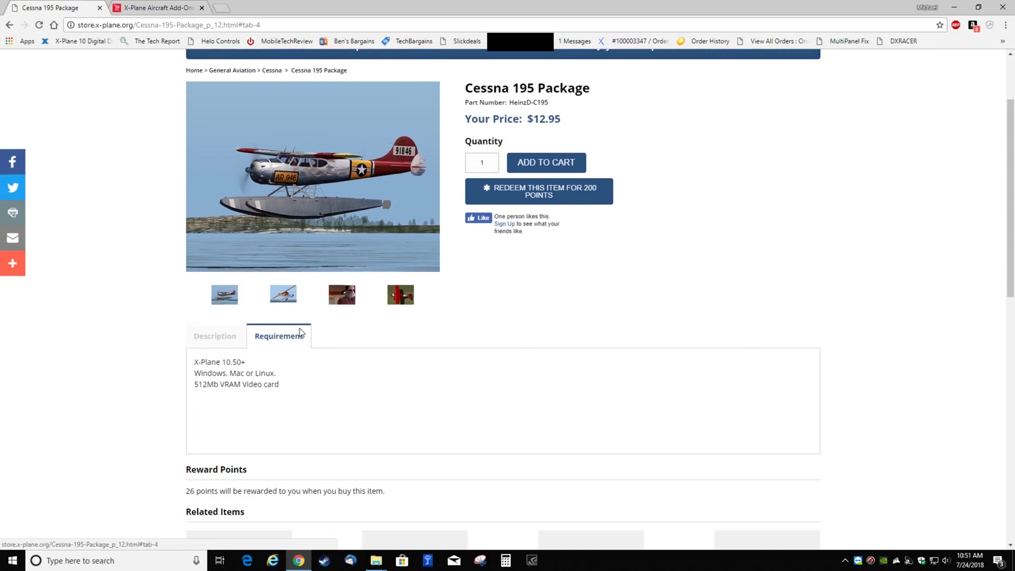
pyautogui.scroll(-1, 284, 346)
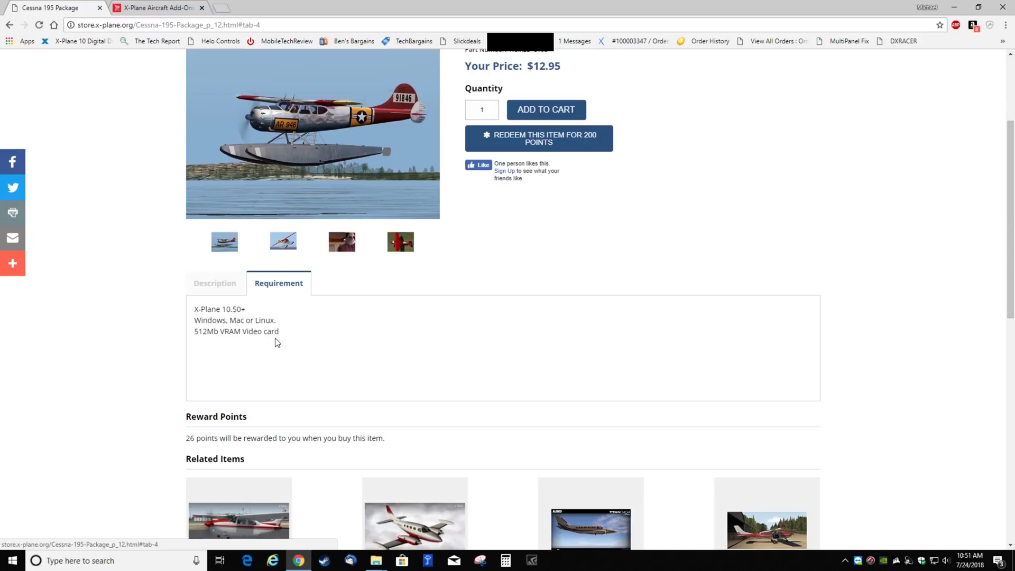
pyautogui.moveTo(246, 311); pyautogui.dragTo(193, 309)
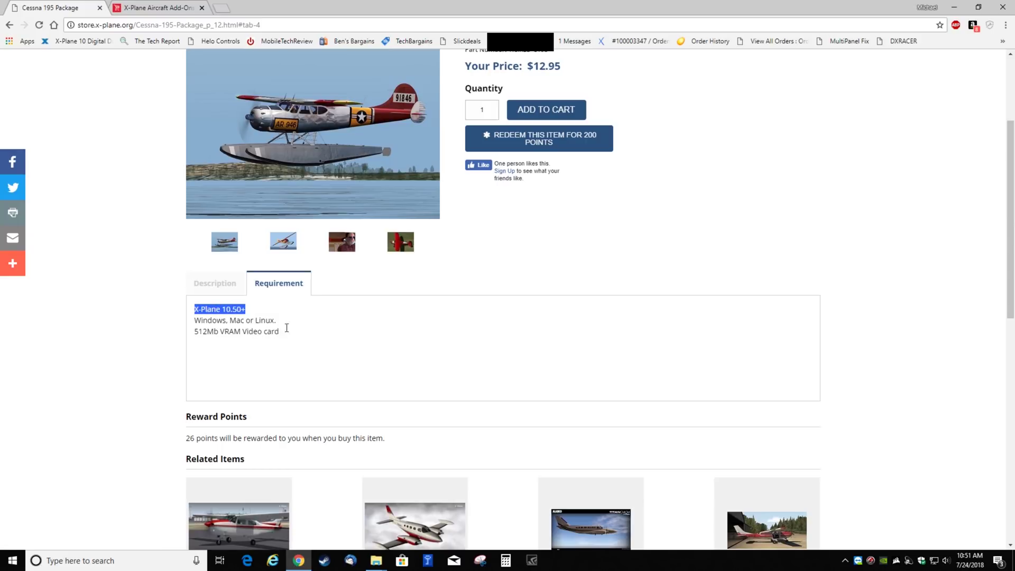
pyautogui.click(306, 329)
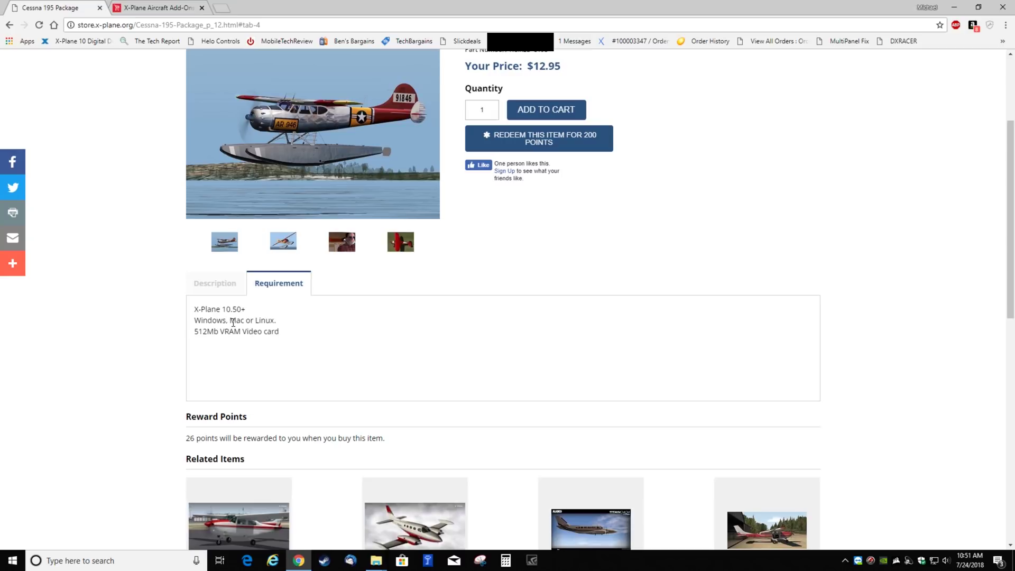
pyautogui.scroll(2, 233, 323)
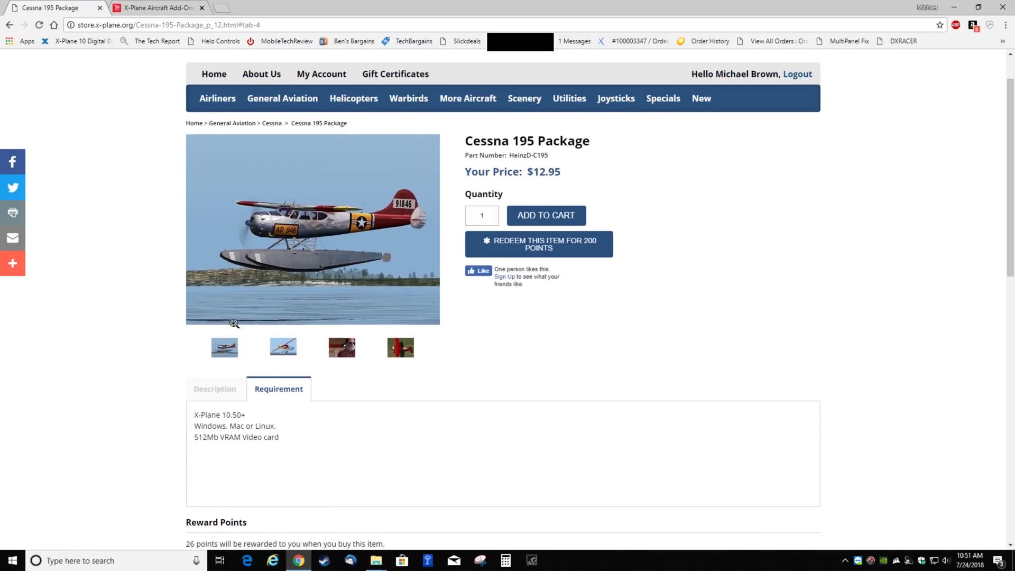
pyautogui.click(213, 392)
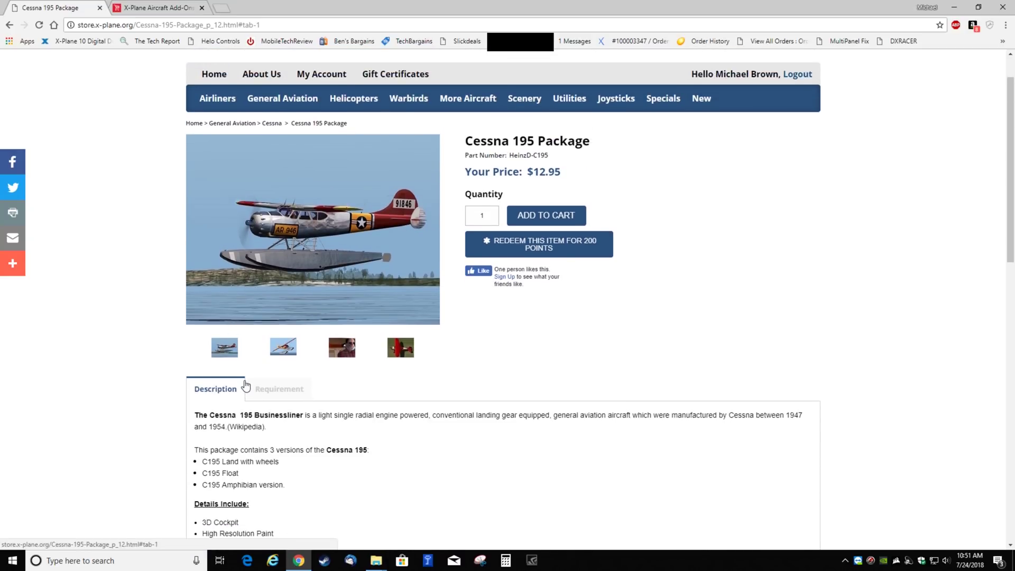
pyautogui.scroll(-2, 245, 386)
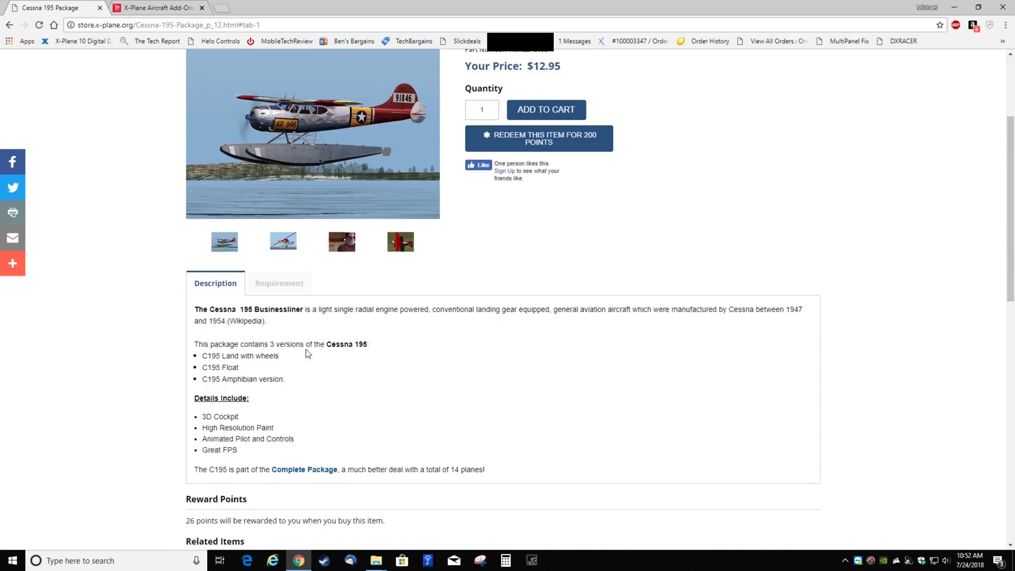
pyautogui.scroll(3, 306, 353)
# Cycle the main image through the pilot, red plane, banking and silver floatplane photos
pyautogui.click(347, 410)
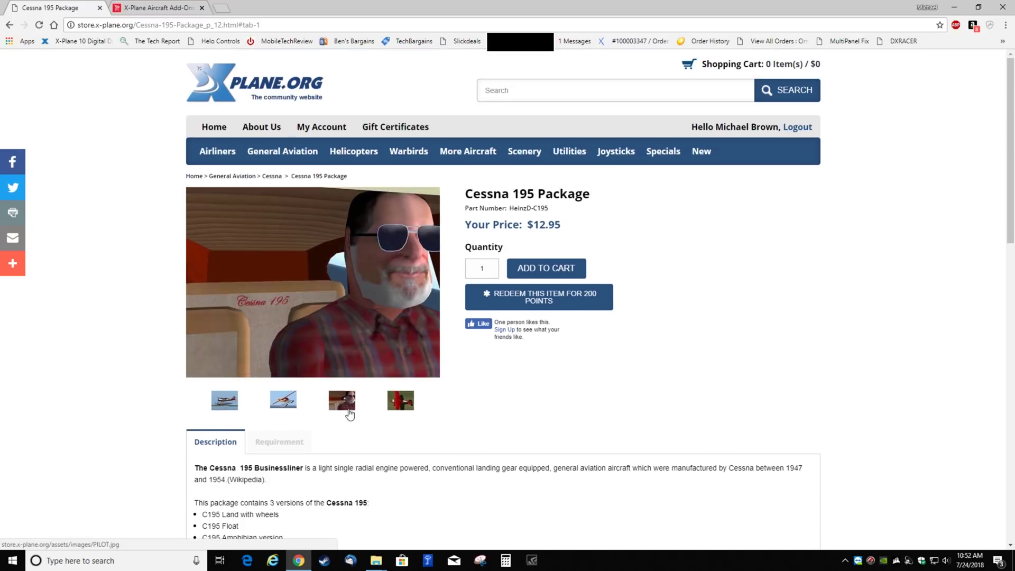
pyautogui.click(403, 408)
pyautogui.click(231, 401)
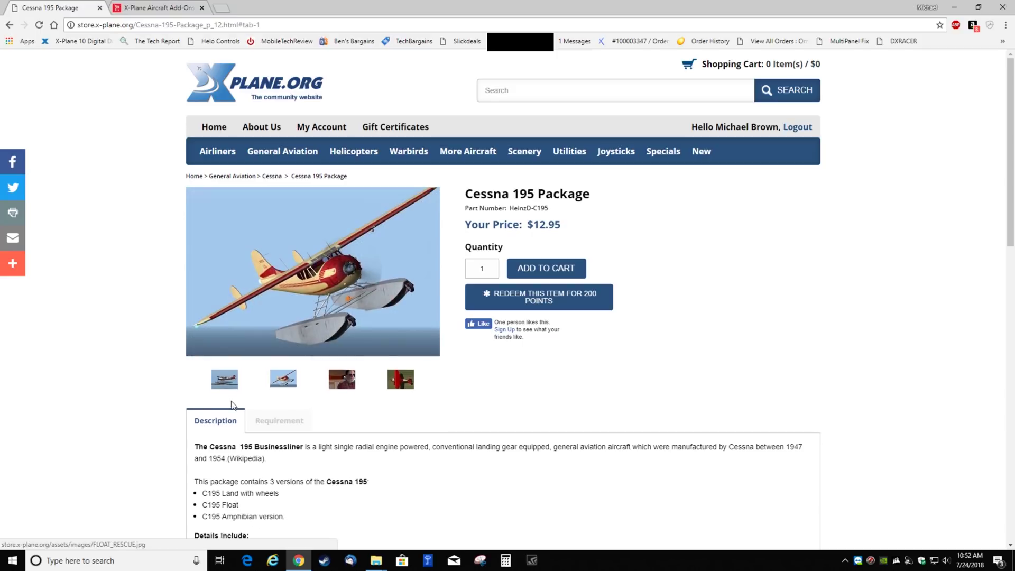
pyautogui.click(231, 383)
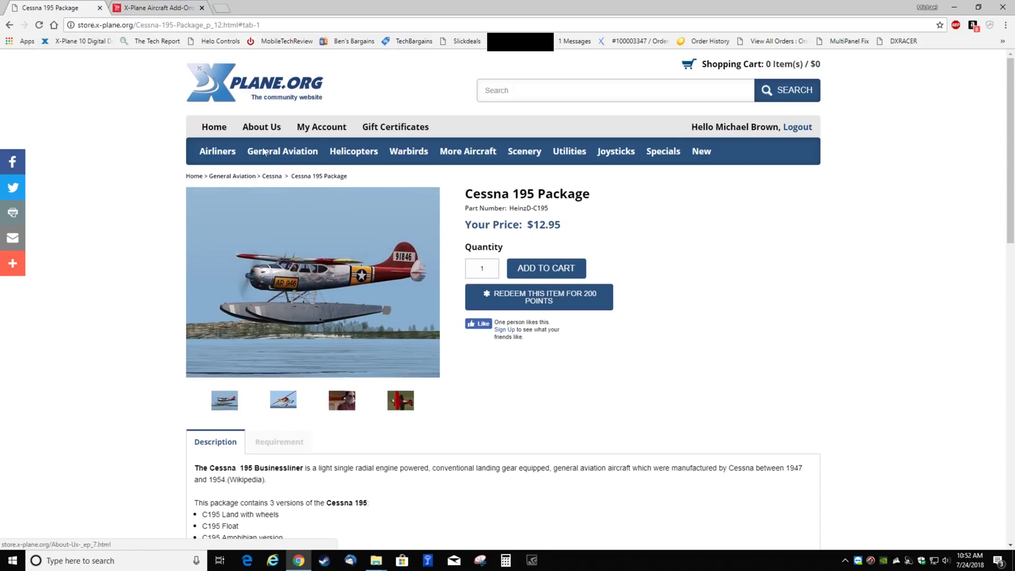
pyautogui.moveTo(264, 152)
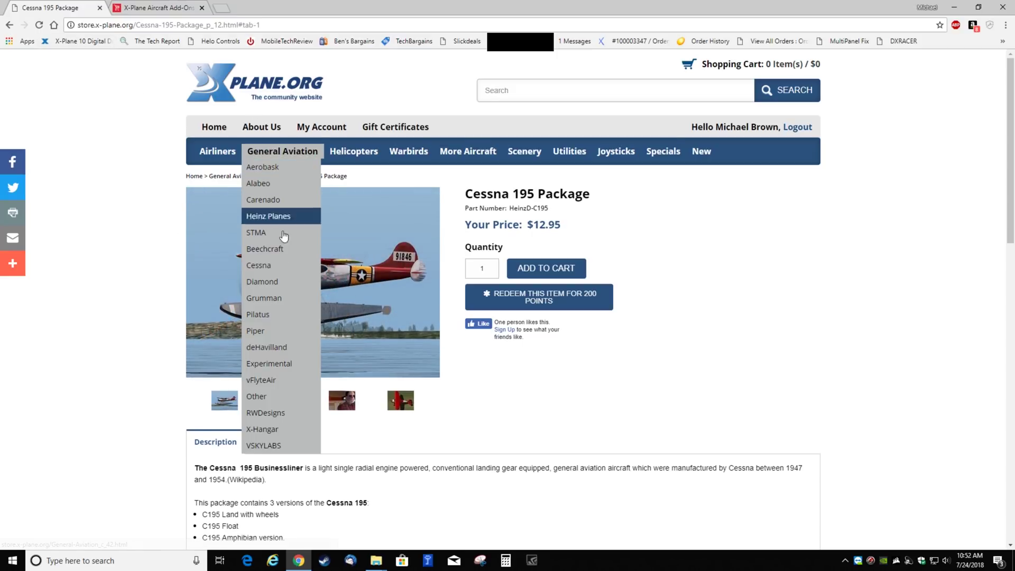
# Browse the Piper listing, then scroll the Cessna listing down to the Cessna 404 Titan
pyautogui.click(269, 333)
pyautogui.scroll(-2, 400, 373)
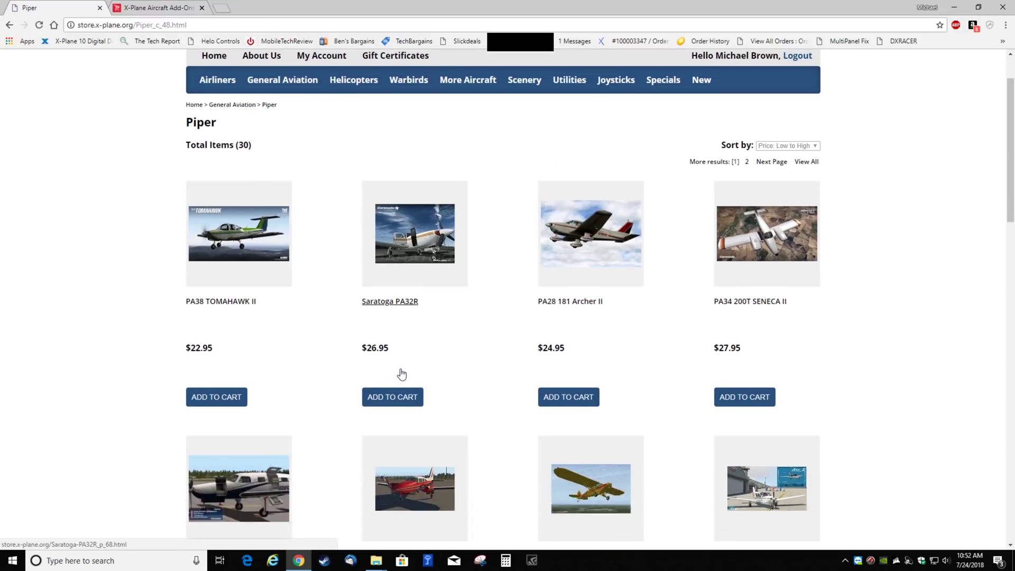
pyautogui.scroll(-5, 402, 374)
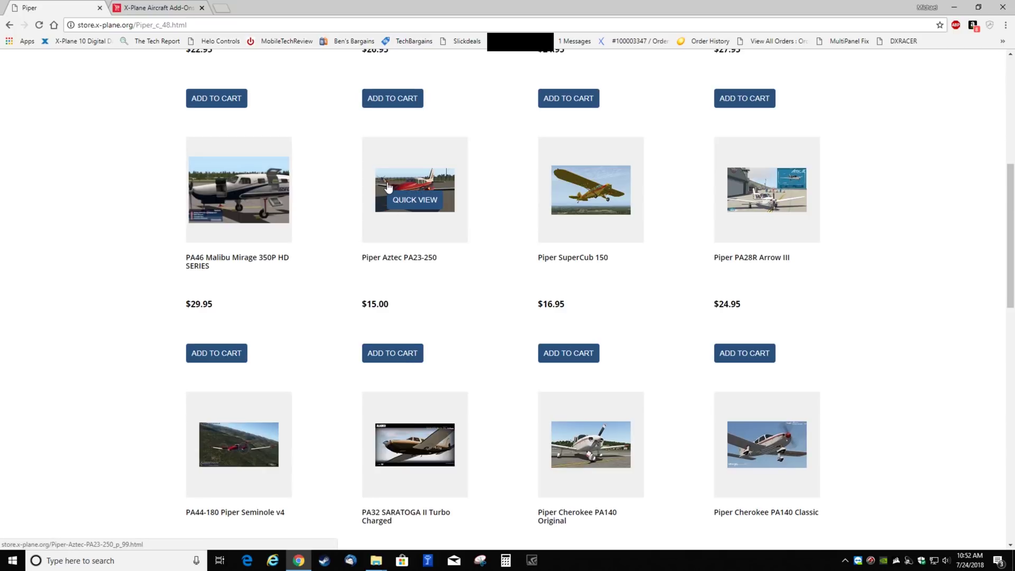
pyautogui.scroll(6, 374, 181)
pyautogui.moveTo(265, 100)
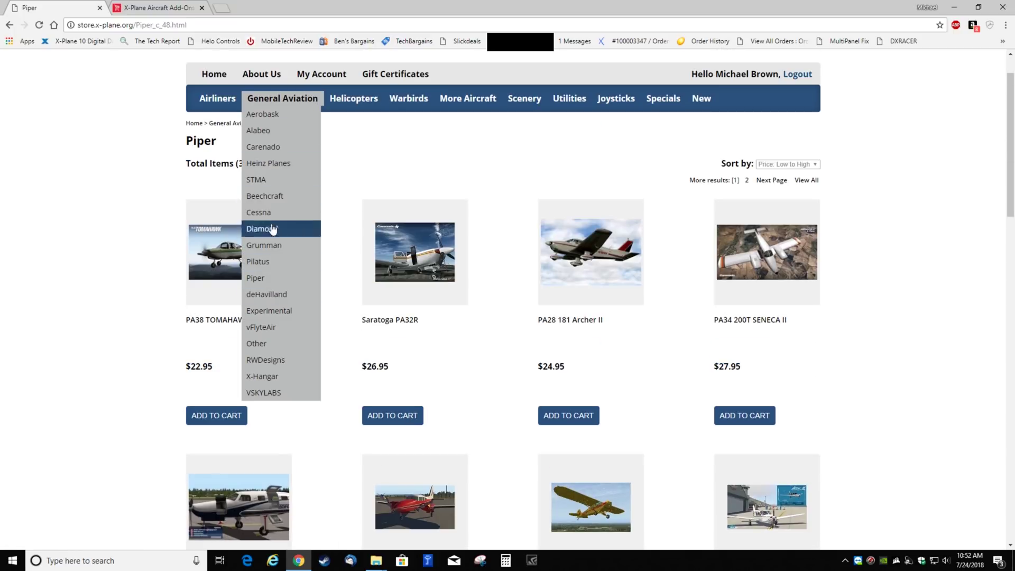
pyautogui.click(257, 213)
pyautogui.scroll(-8, 328, 366)
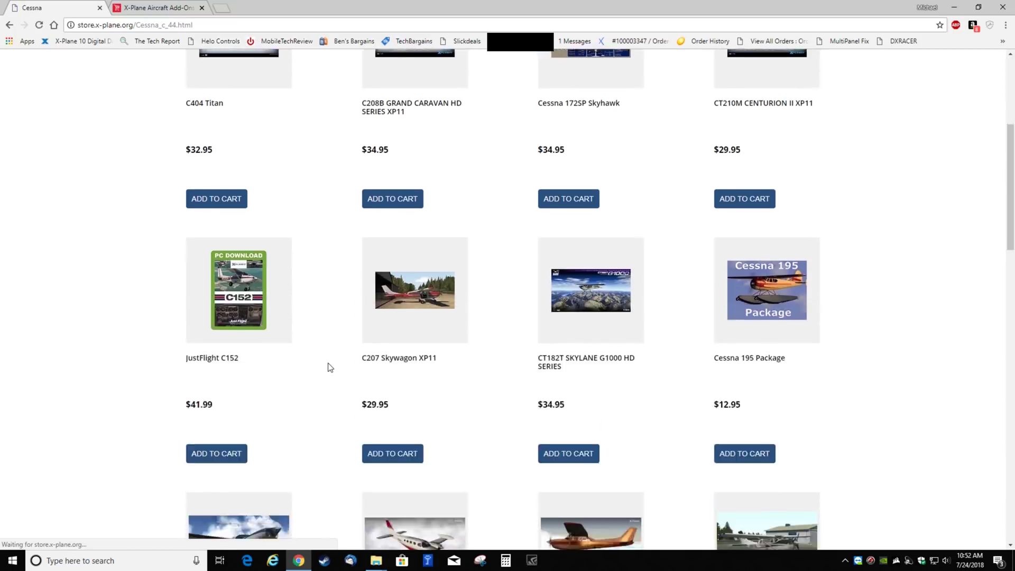
pyautogui.scroll(-13, 335, 364)
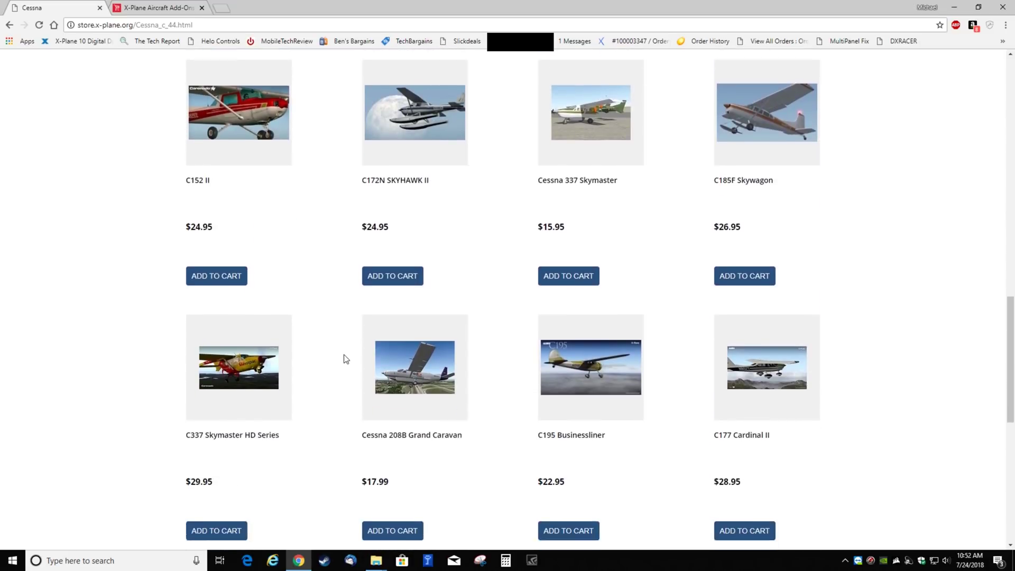
pyautogui.scroll(-4, 346, 359)
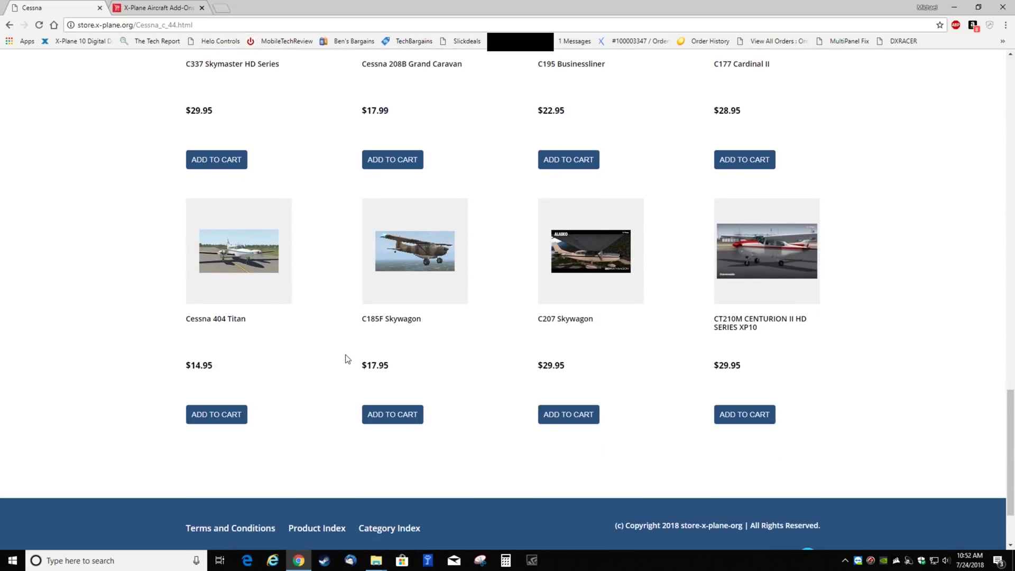
pyautogui.moveTo(238, 244)
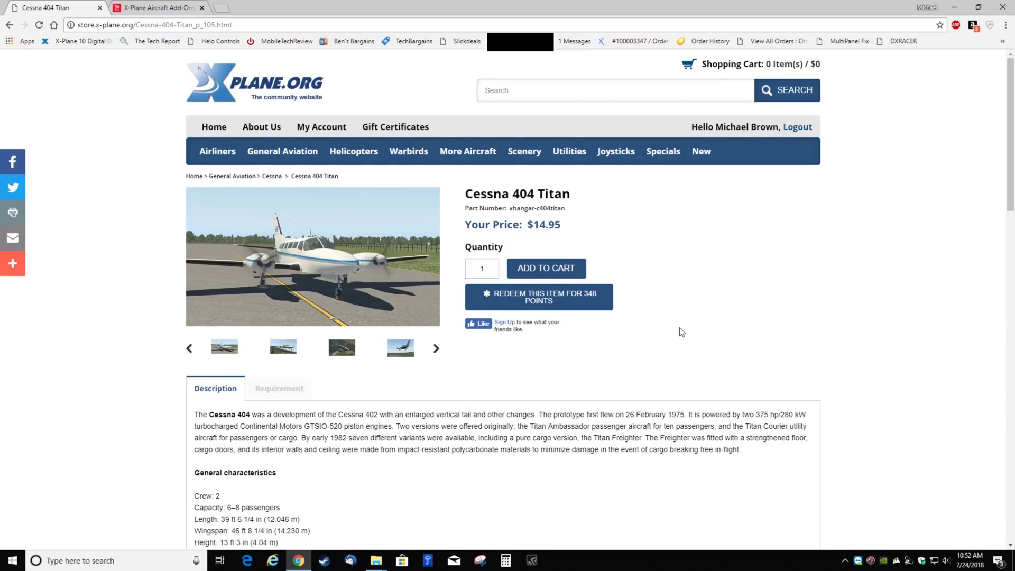
# Show the Titan's requirements, then enlarge the aerial photo and browse the next image
pyautogui.click(278, 389)
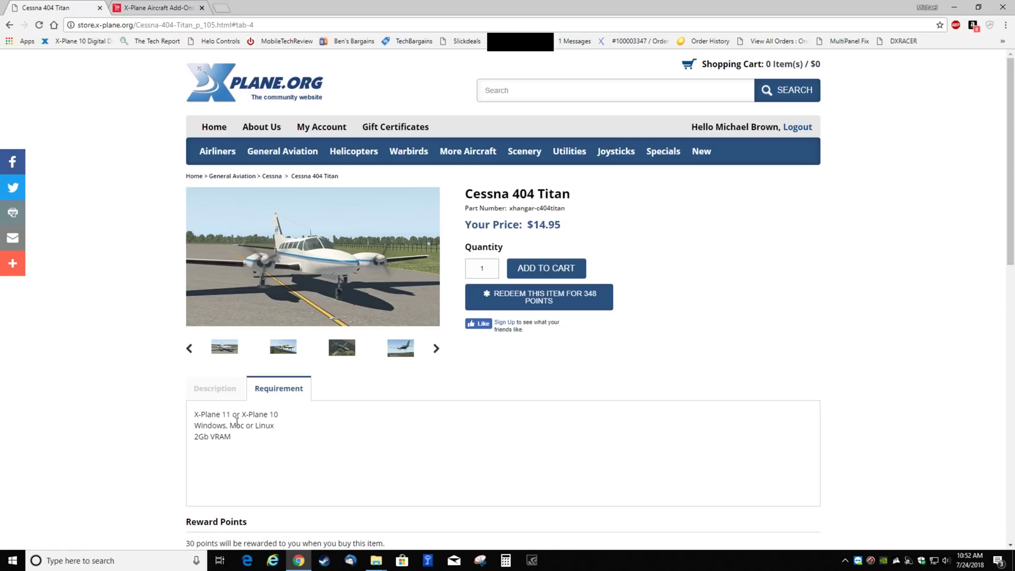
pyautogui.click(353, 354)
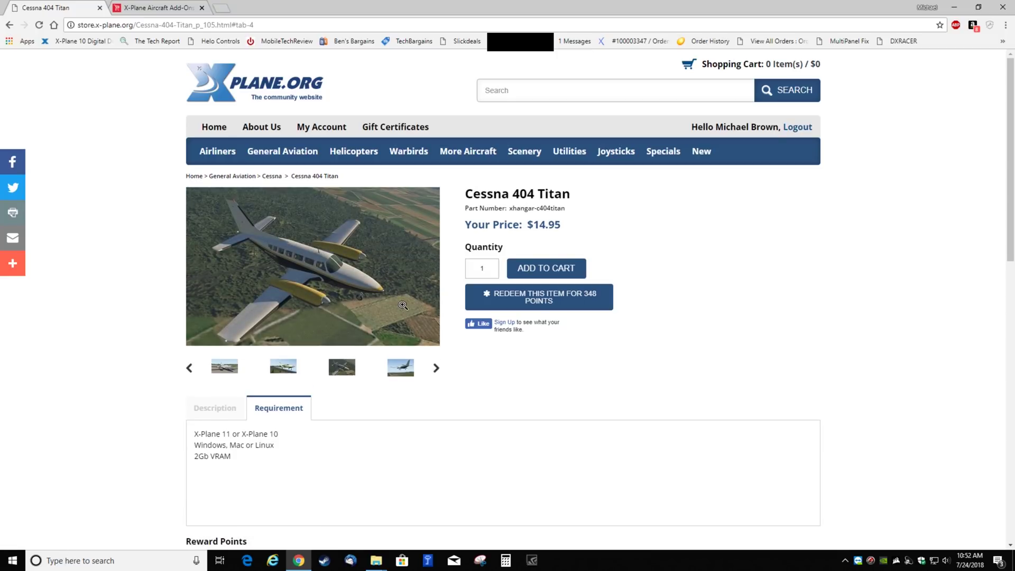
pyautogui.click(403, 305)
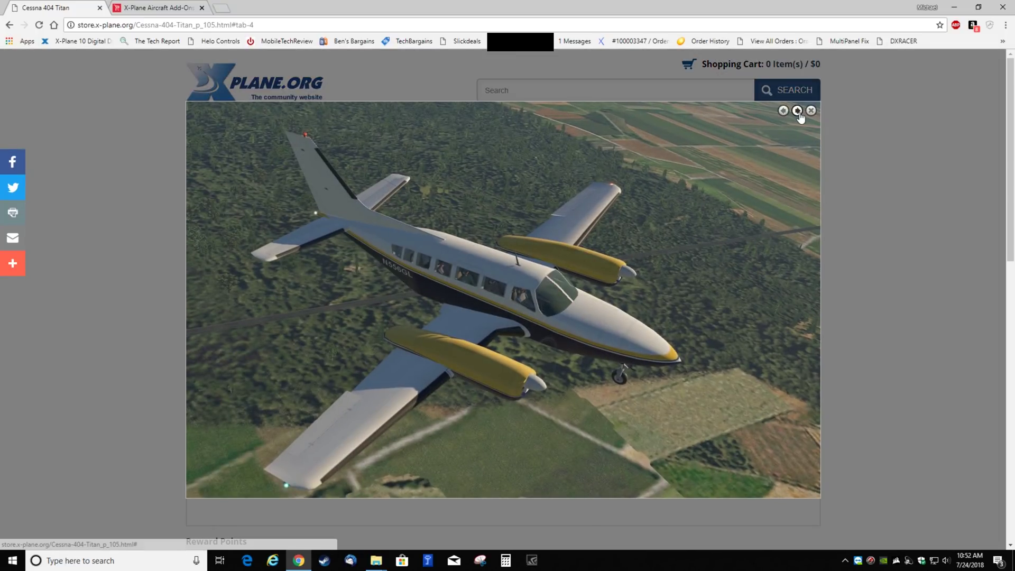
pyautogui.click(797, 112)
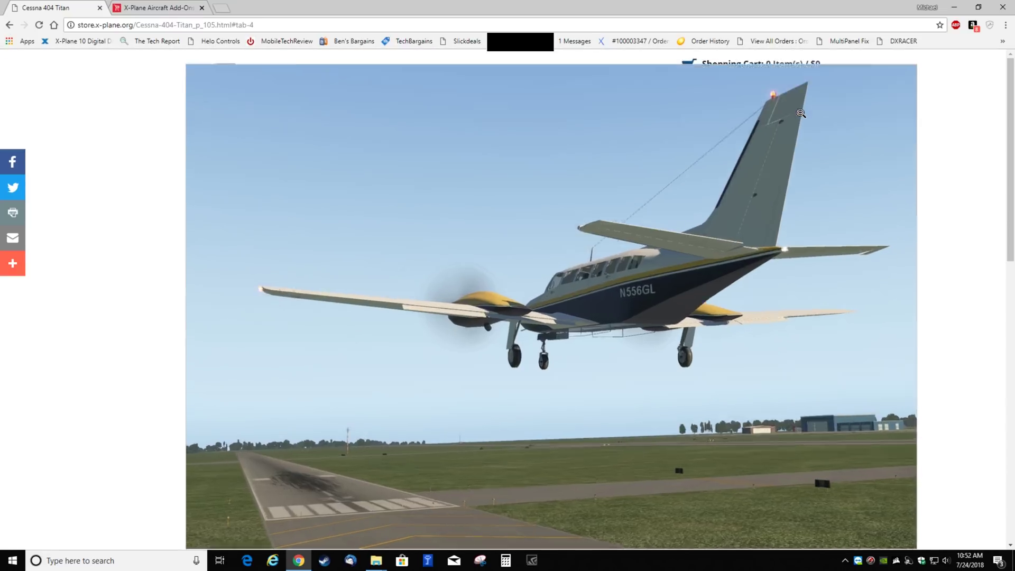
pyautogui.click(801, 113)
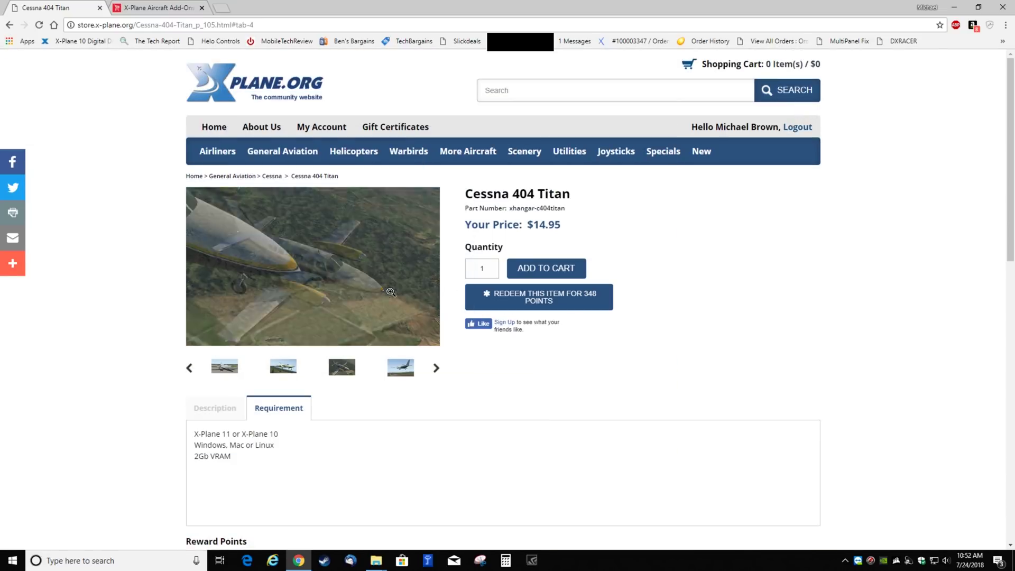
# View the Titan's cockpit screenshots enlarged, then close the lightbox
pyautogui.click(437, 368)
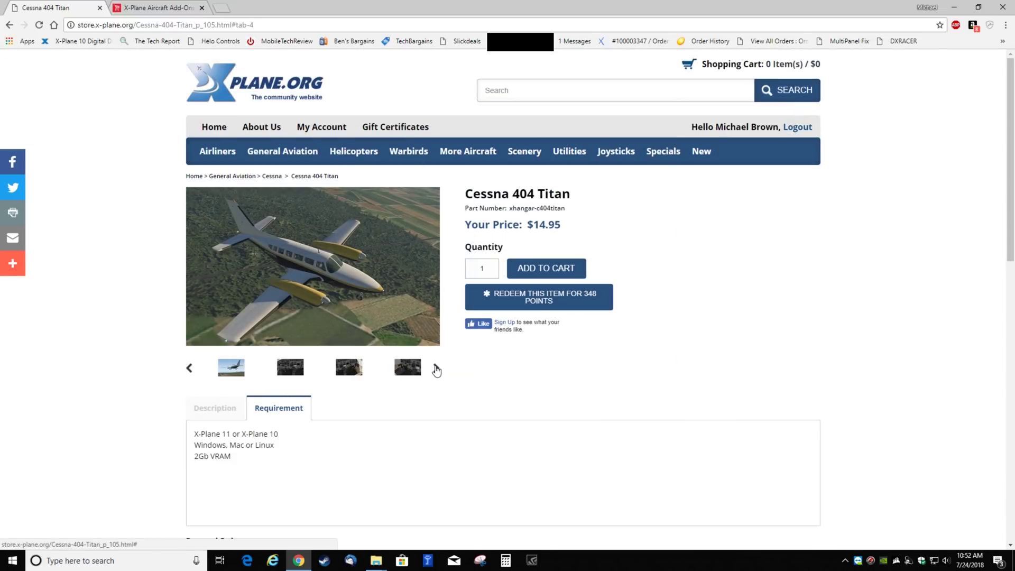
pyautogui.click(287, 379)
pyautogui.click(360, 253)
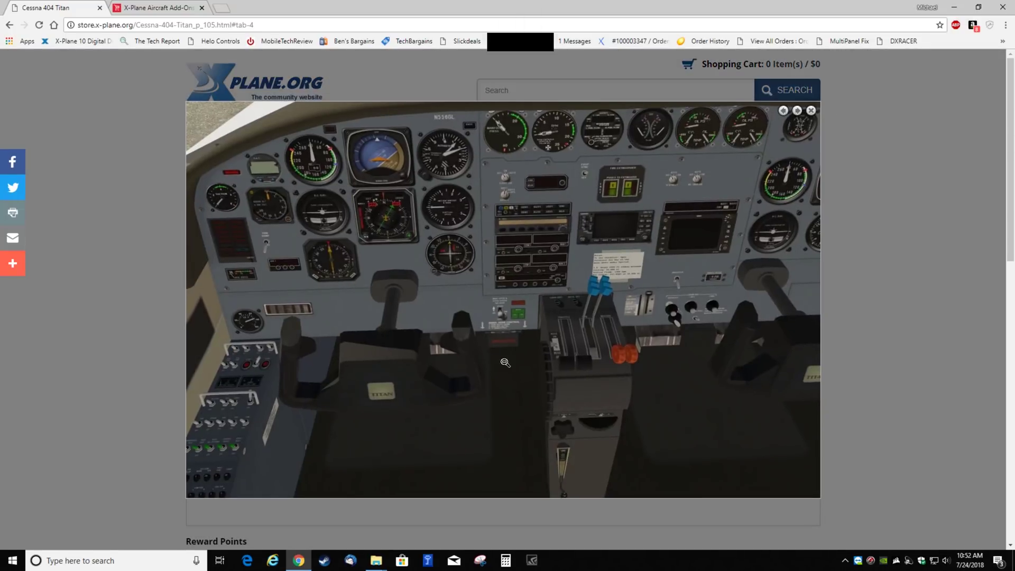
pyautogui.click(798, 113)
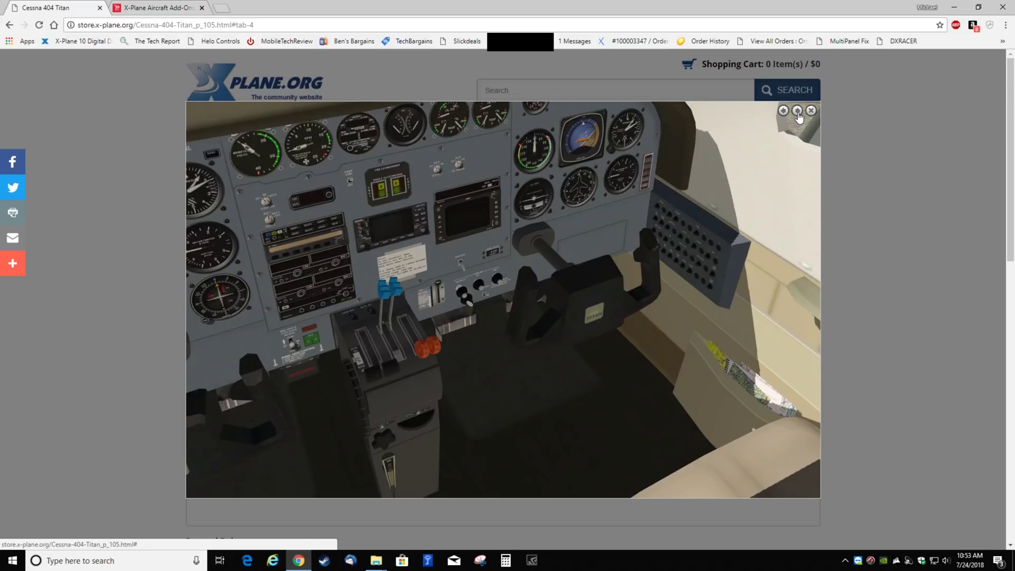
pyautogui.click(799, 118)
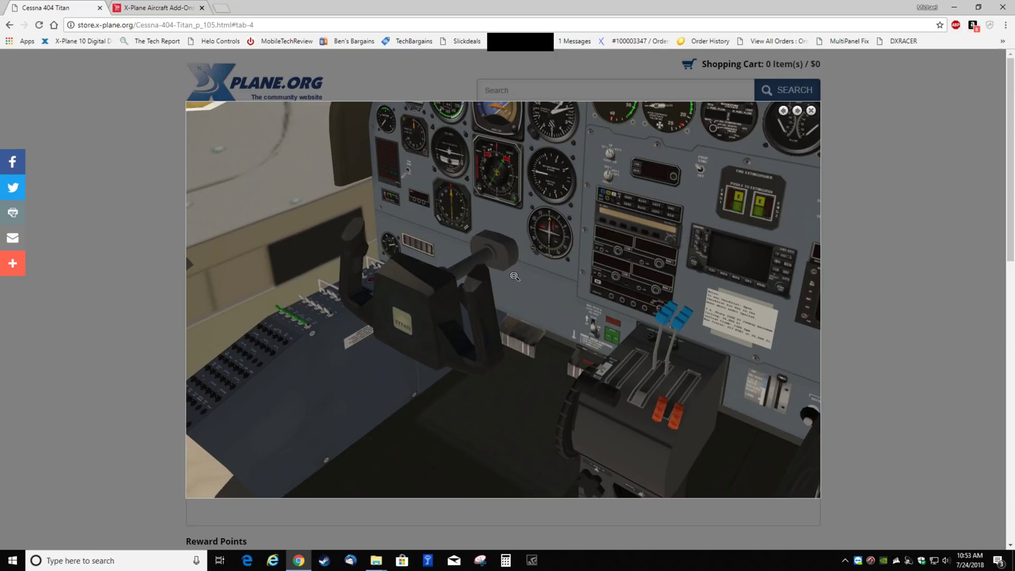
pyautogui.click(812, 117)
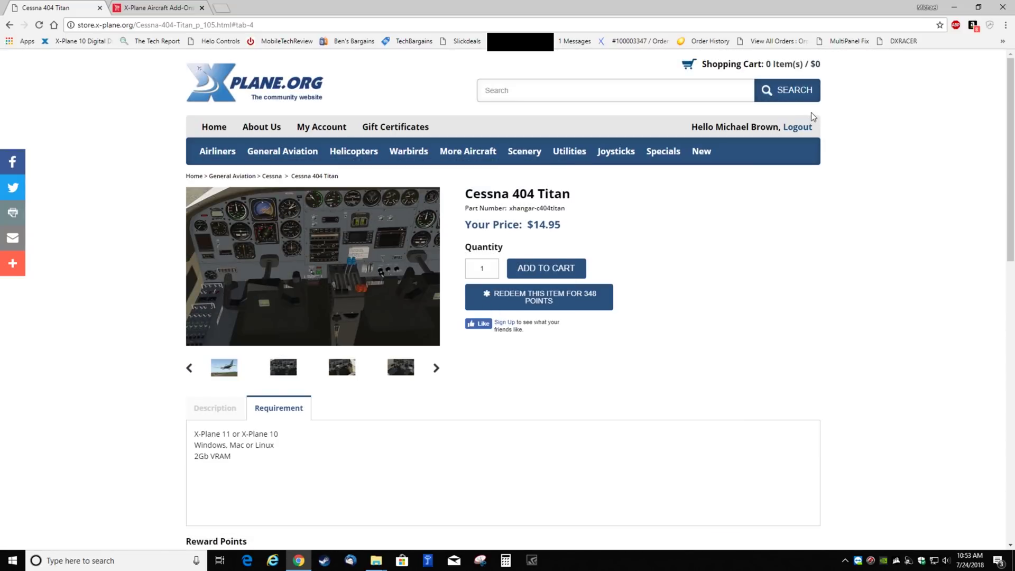
# Show the Cessna 404 Titan's Description tab and scroll through its features list and back up
pyautogui.click(226, 411)
pyautogui.click(266, 413)
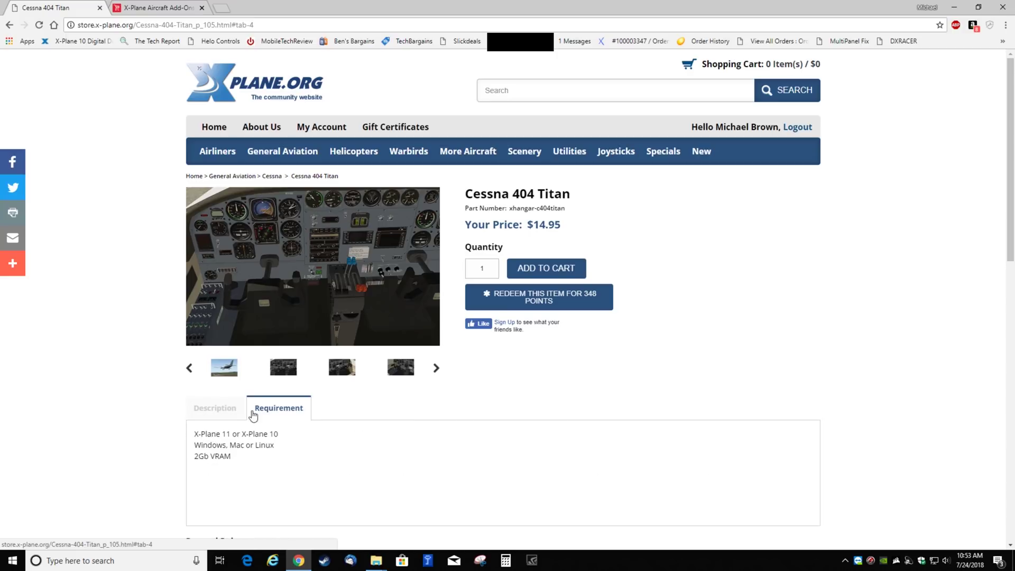
pyautogui.click(228, 415)
pyautogui.scroll(-8, 282, 428)
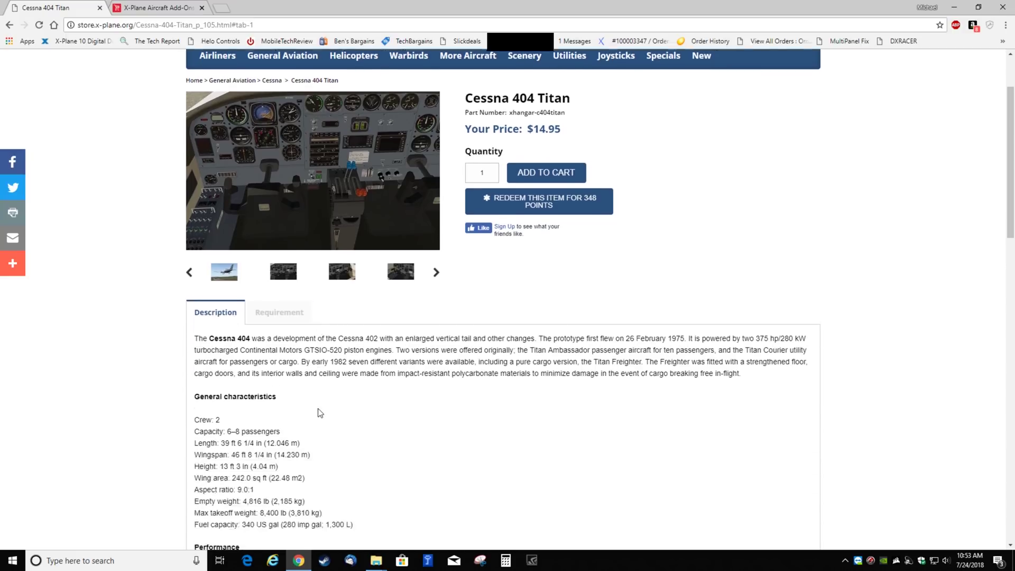
pyautogui.scroll(-1, 333, 400)
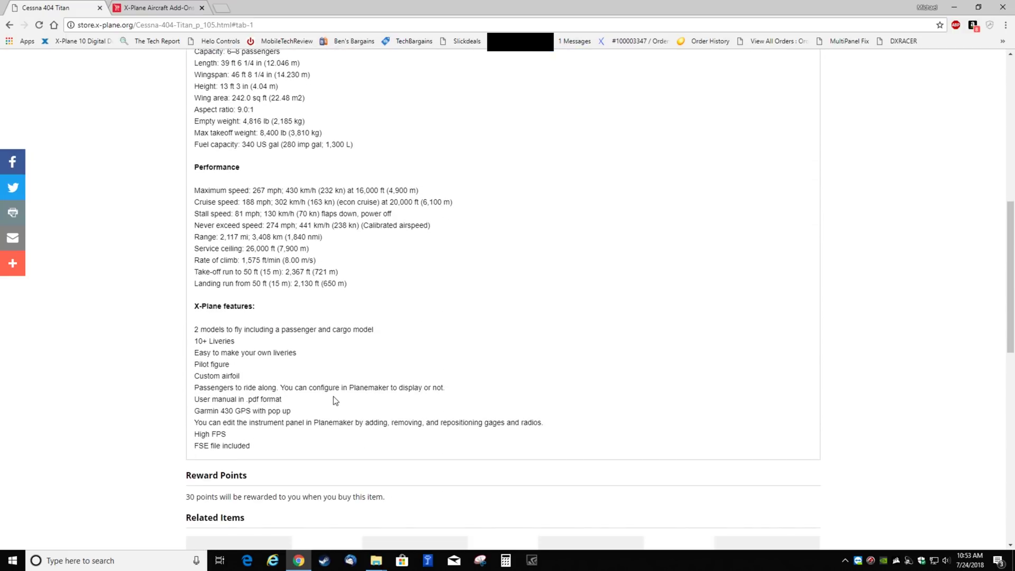
pyautogui.scroll(3, 334, 400)
pyautogui.scroll(5, 355, 399)
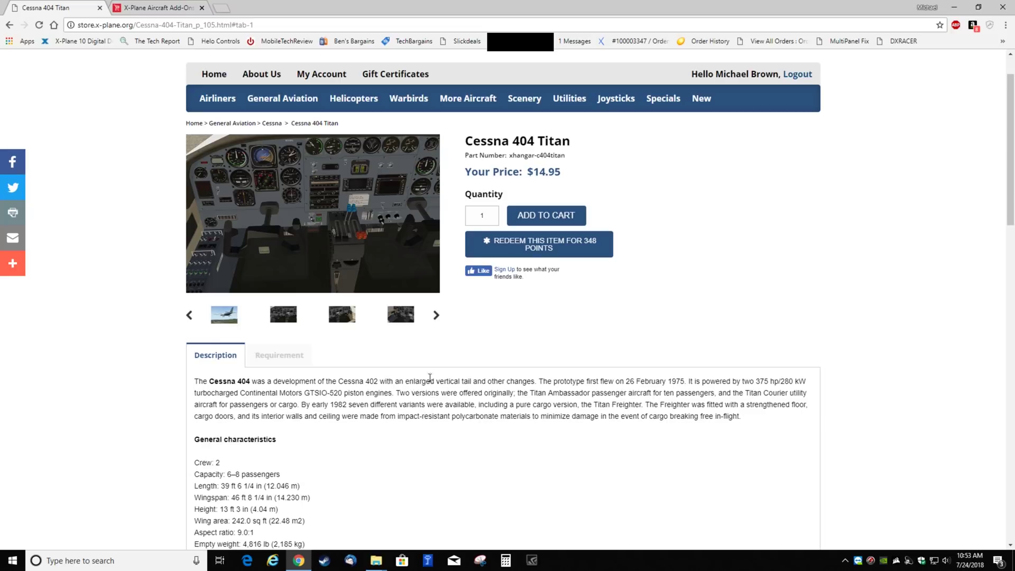
pyautogui.scroll(1, 475, 233)
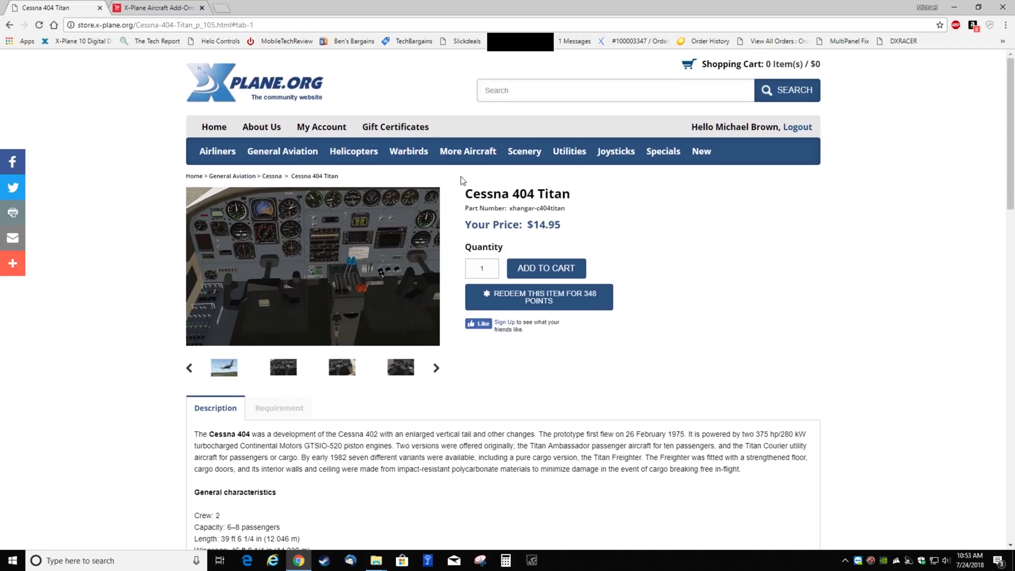
pyautogui.moveTo(458, 153)
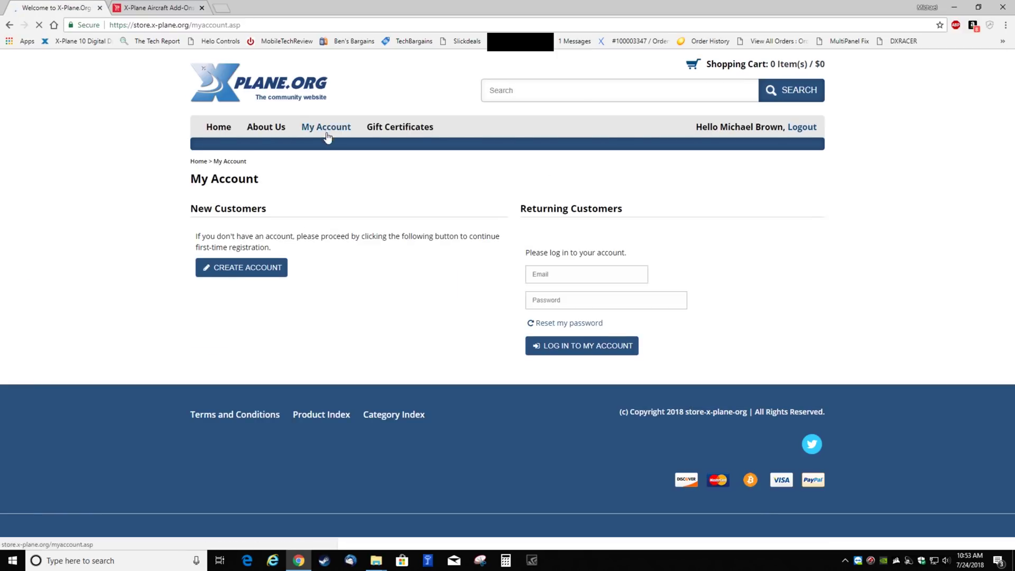
# Replace the saved password, log in to the store account, and minimize the browser
pyautogui.doubleClick(566, 315)
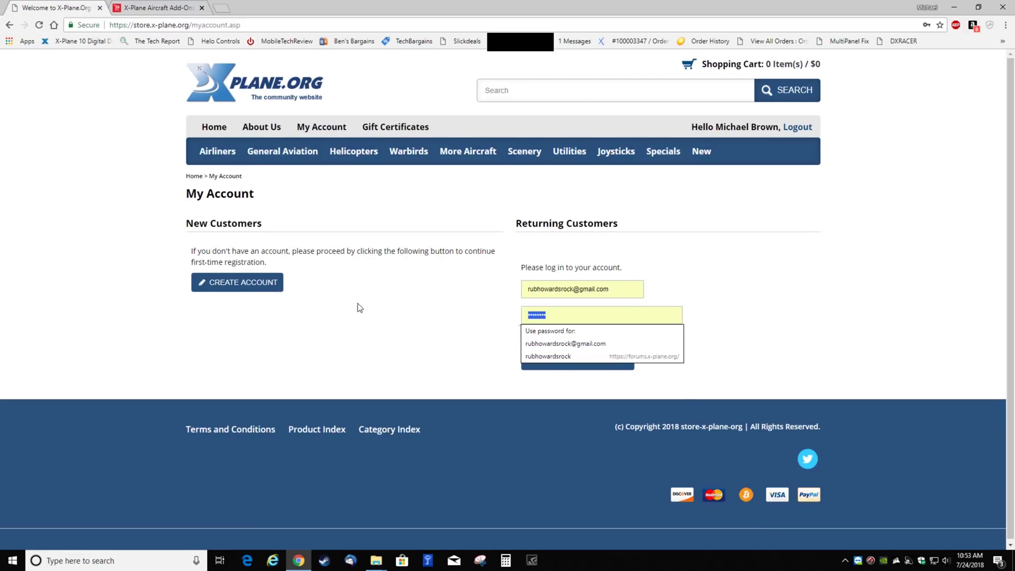
pyautogui.write('••')
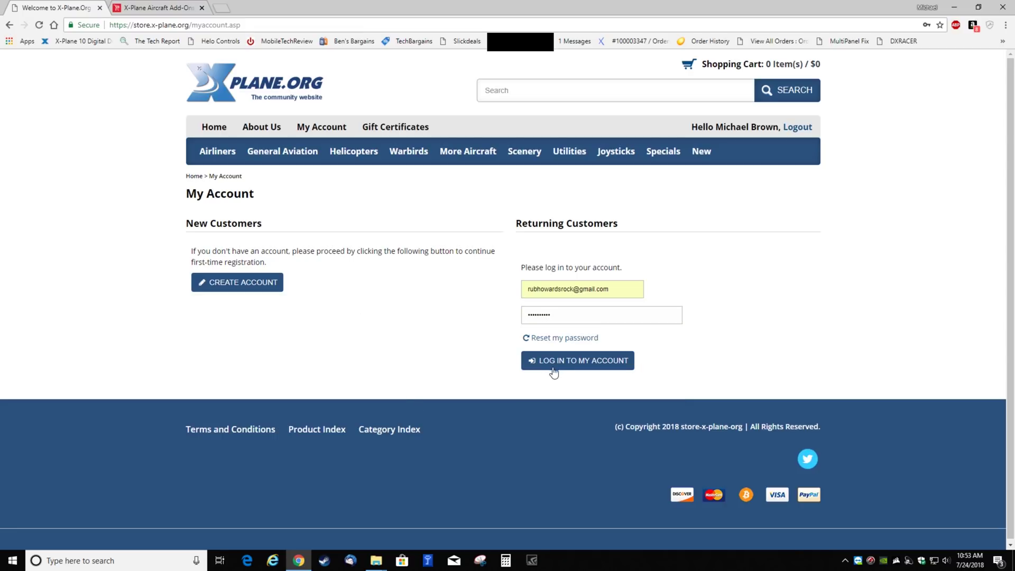
pyautogui.click(556, 361)
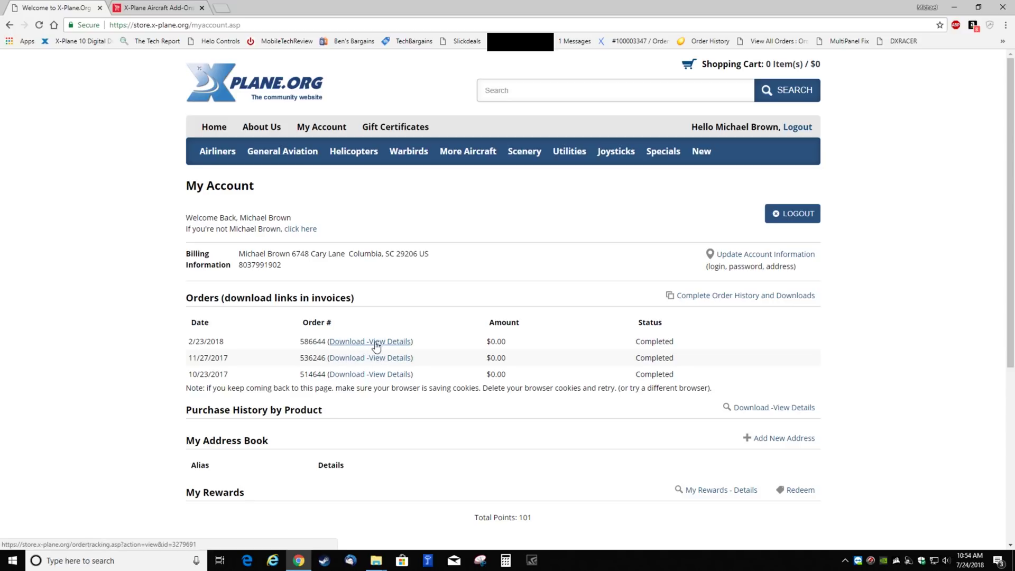
pyautogui.click(954, 7)
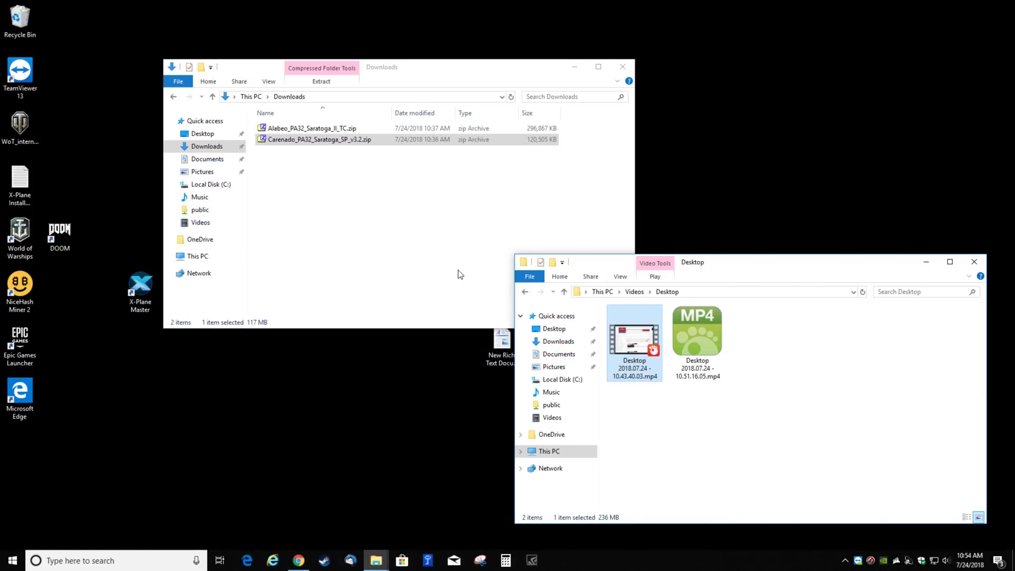
# Bring the Downloads folder forward, check the Carenado zip's menu, and open Folder Options
pyautogui.click(342, 183)
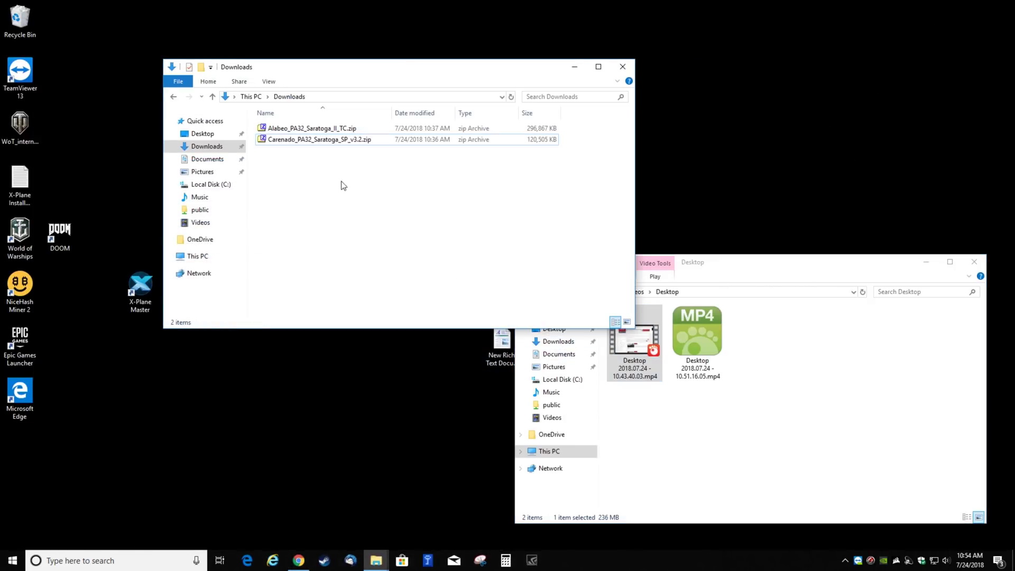
pyautogui.rightClick(329, 140)
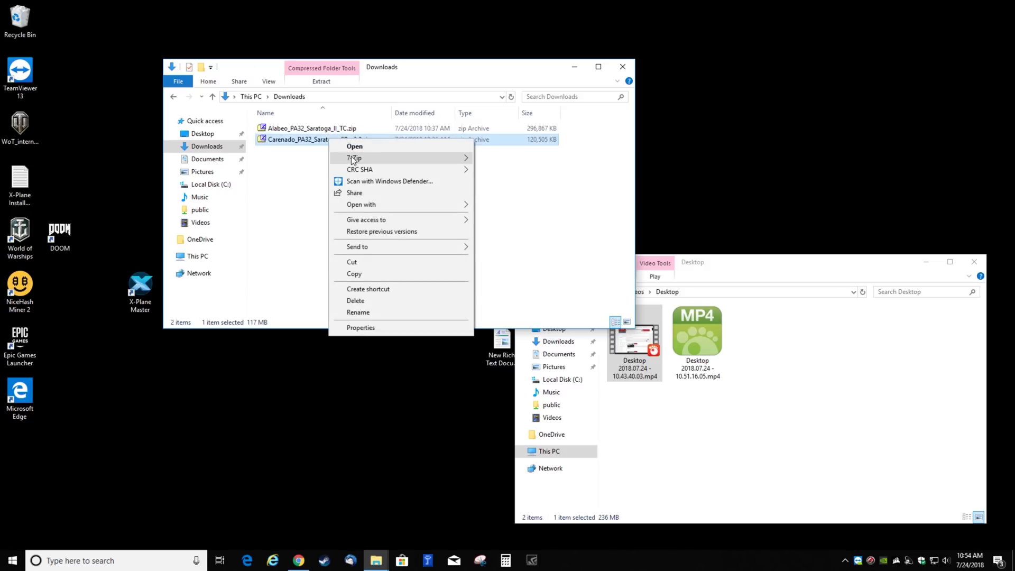
pyautogui.click(326, 164)
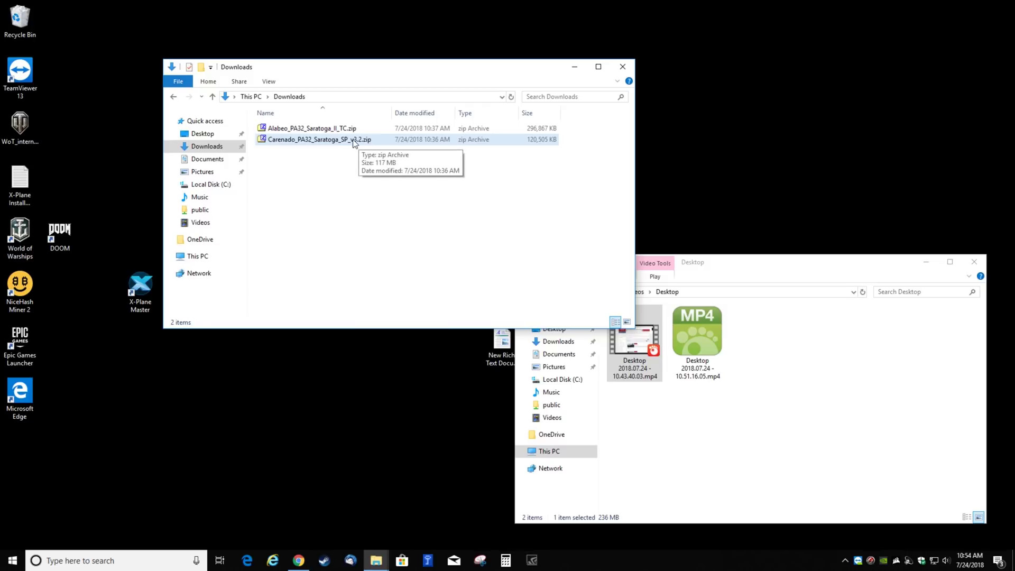
pyautogui.click(268, 82)
pyautogui.click(619, 102)
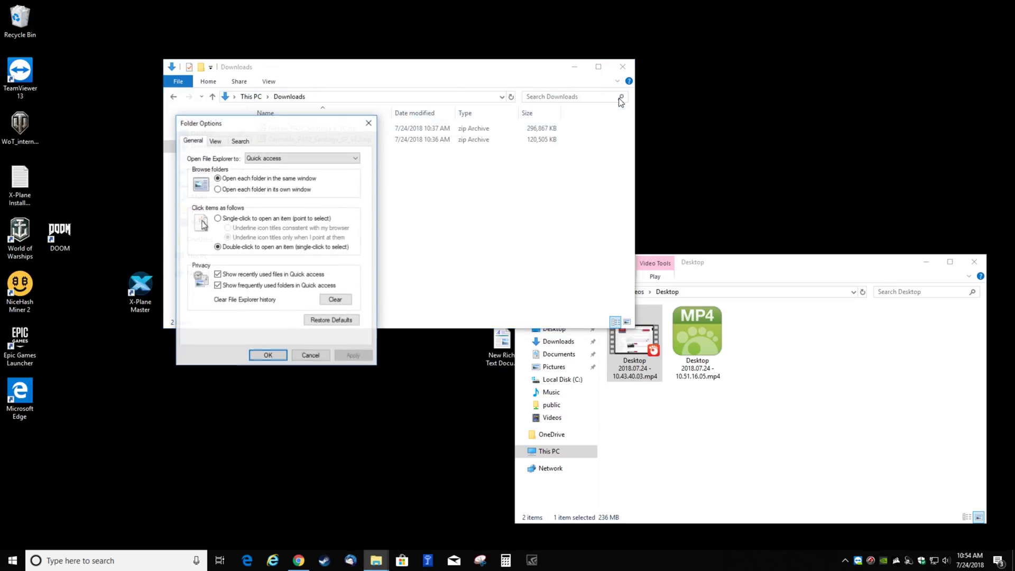
pyautogui.click(216, 141)
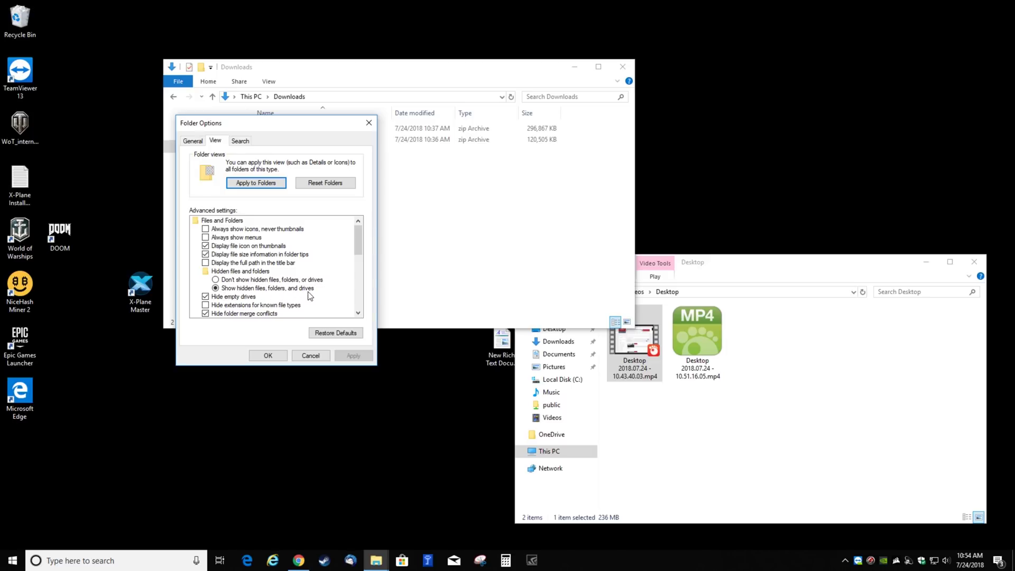
pyautogui.scroll(-1, 311, 296)
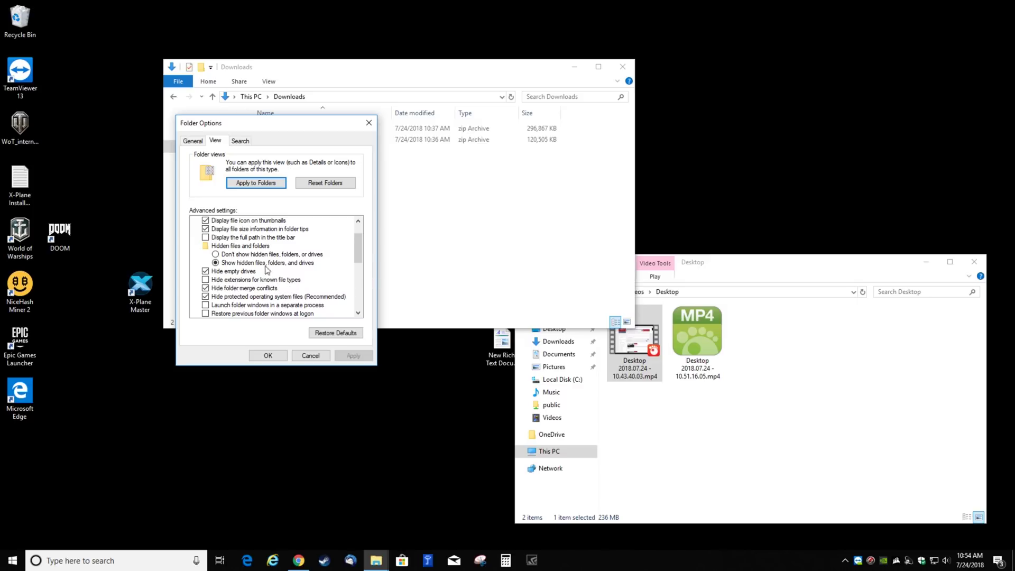
pyautogui.click(227, 281)
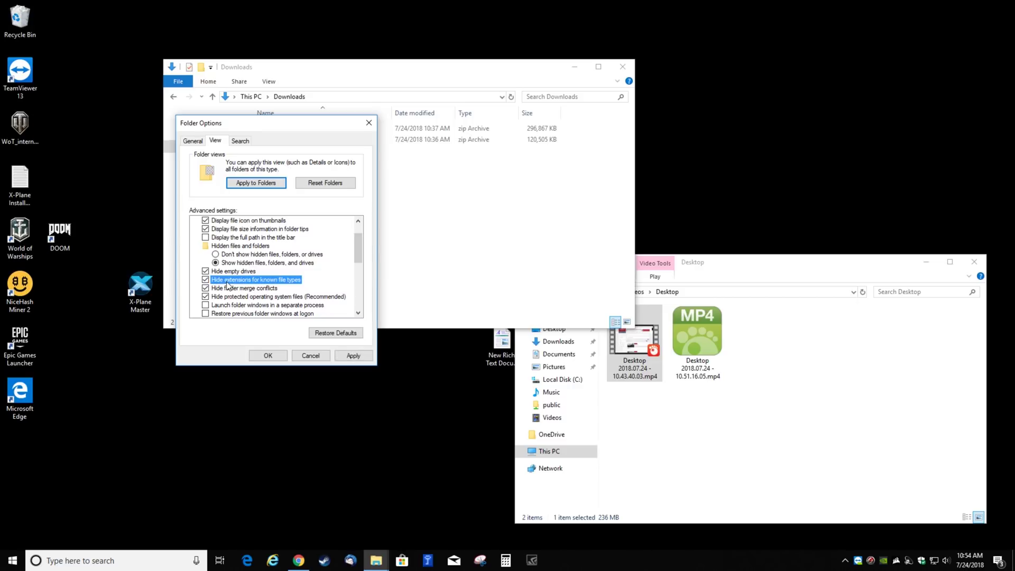
pyautogui.moveTo(273, 123); pyautogui.dragTo(227, 222)
pyautogui.click(308, 455)
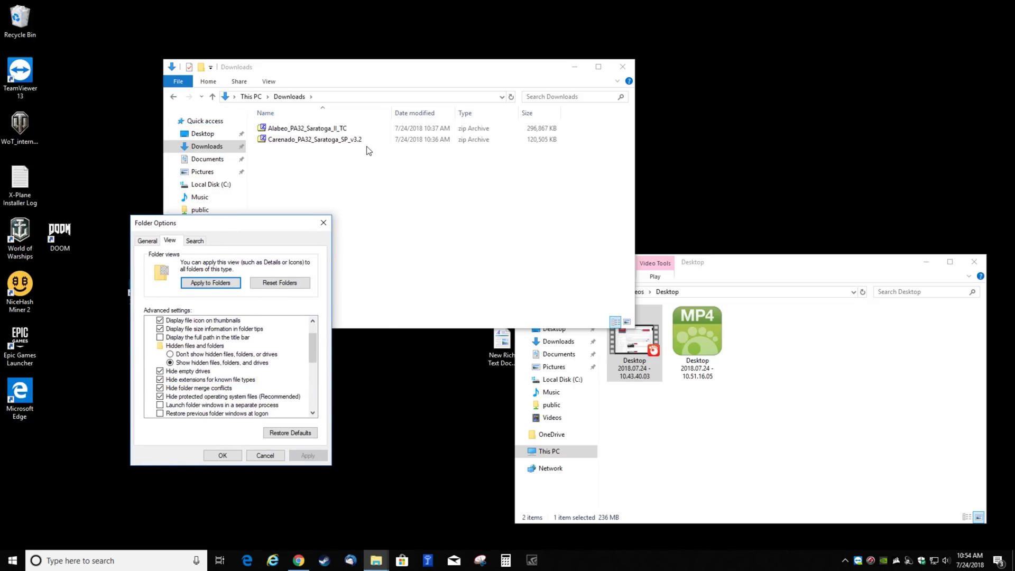
pyautogui.click(159, 380)
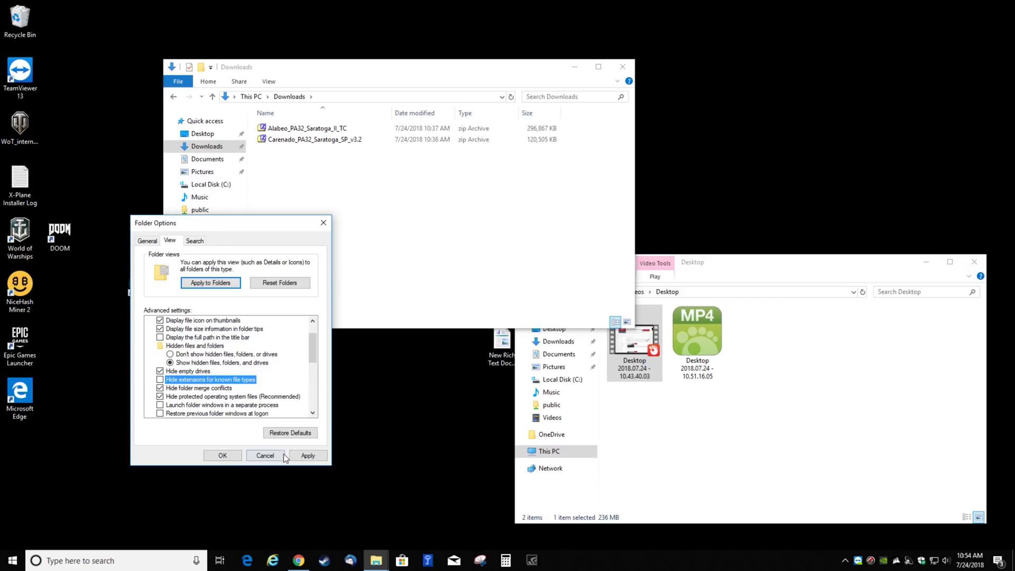
pyautogui.click(308, 455)
pyautogui.click(229, 458)
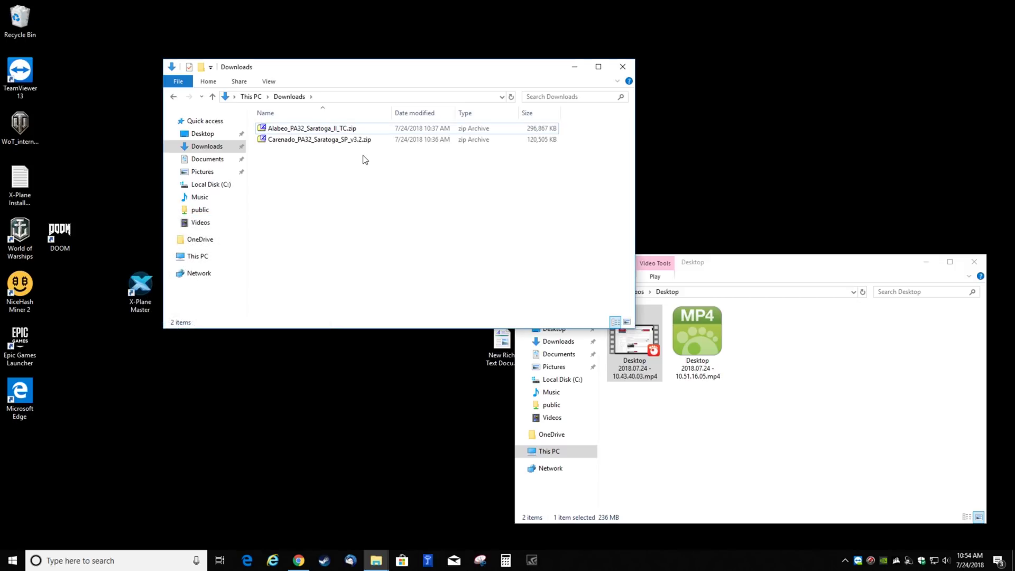
# Extract the Carenado zip with 7-Zip into a Carenado_PA32_Saratoga_SP_v3.2 folder and select it
pyautogui.rightClick(318, 140)
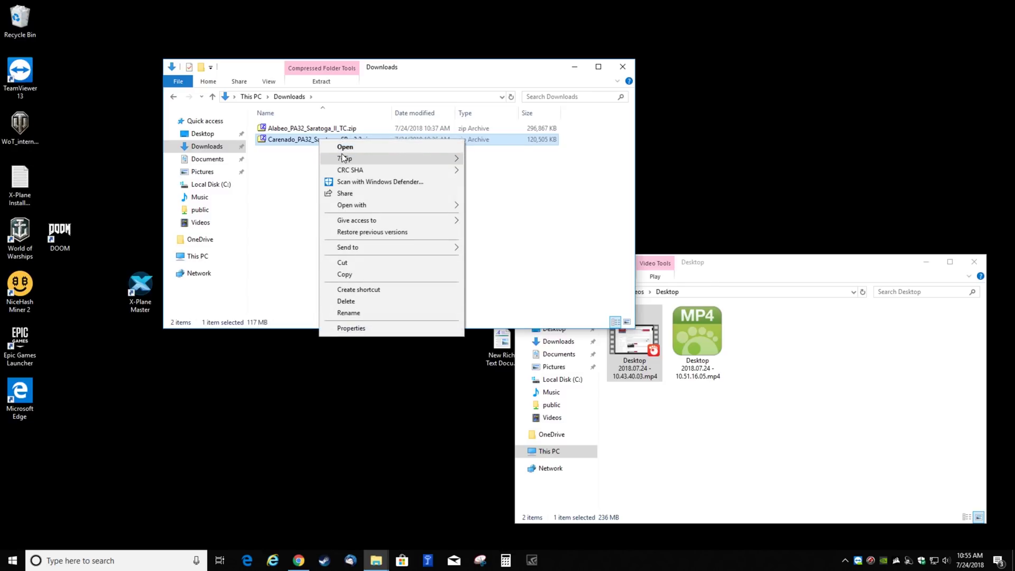
pyautogui.moveTo(345, 158)
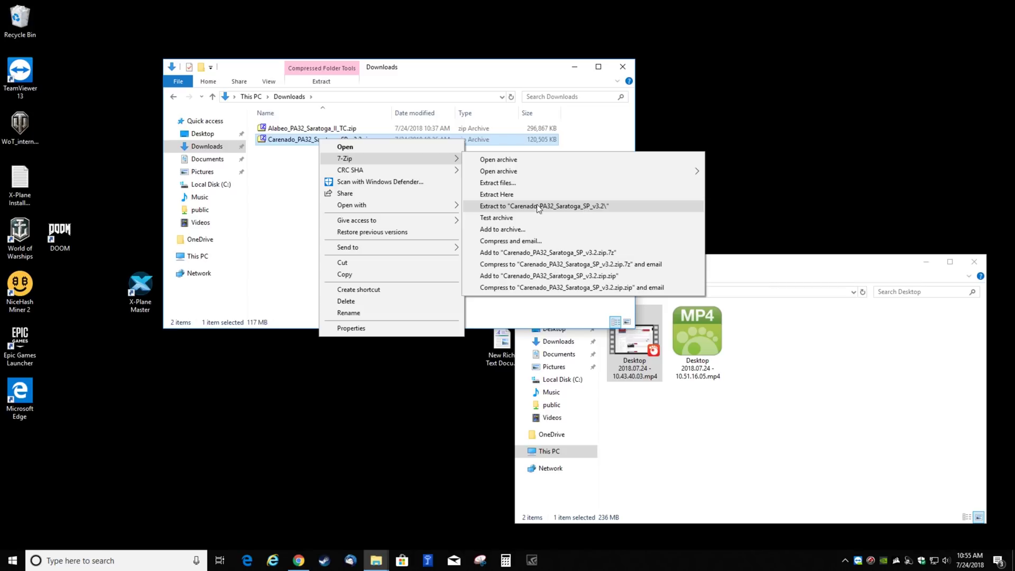
pyautogui.click(563, 207)
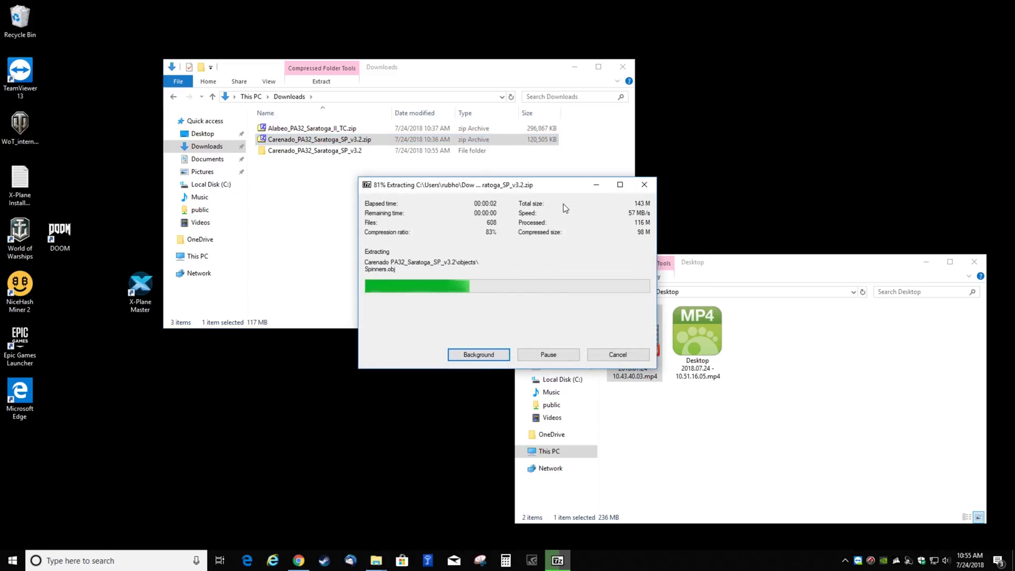
pyautogui.click(347, 153)
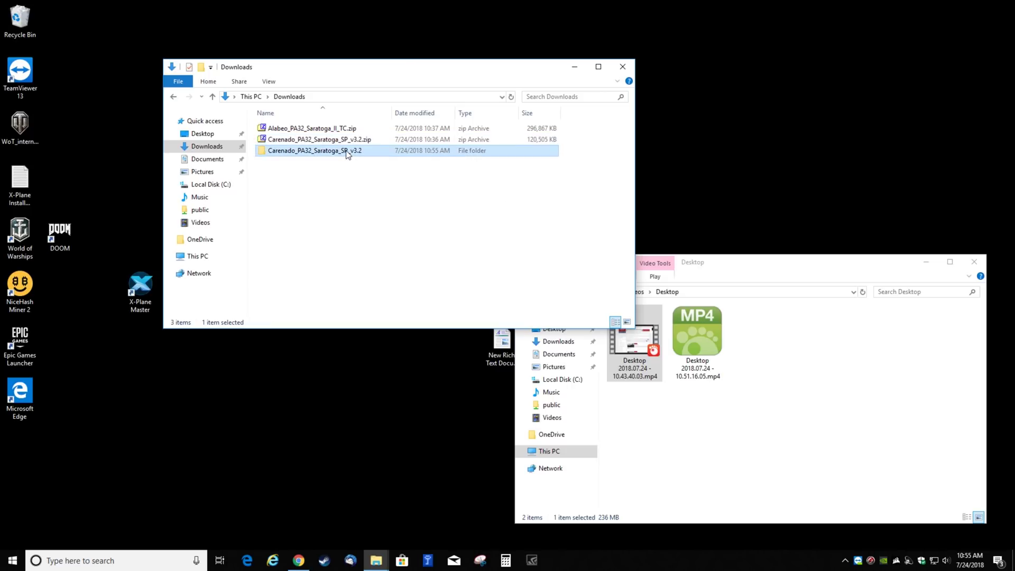
pyautogui.moveTo(316, 154)
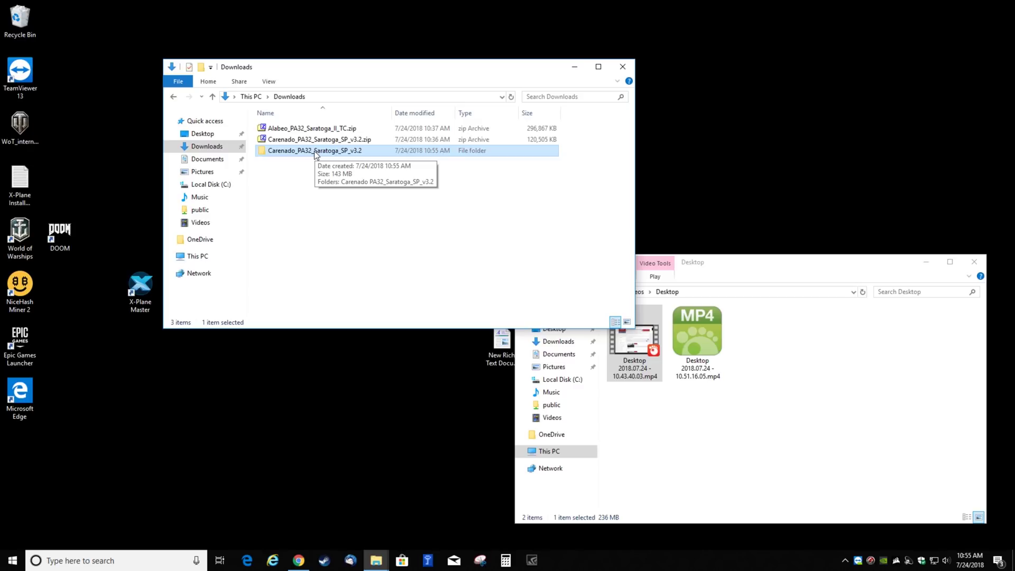
# Check the inner Carenado folder contains Car_SARATOGA.acf, then copy that inner folder
pyautogui.doubleClick(315, 152)
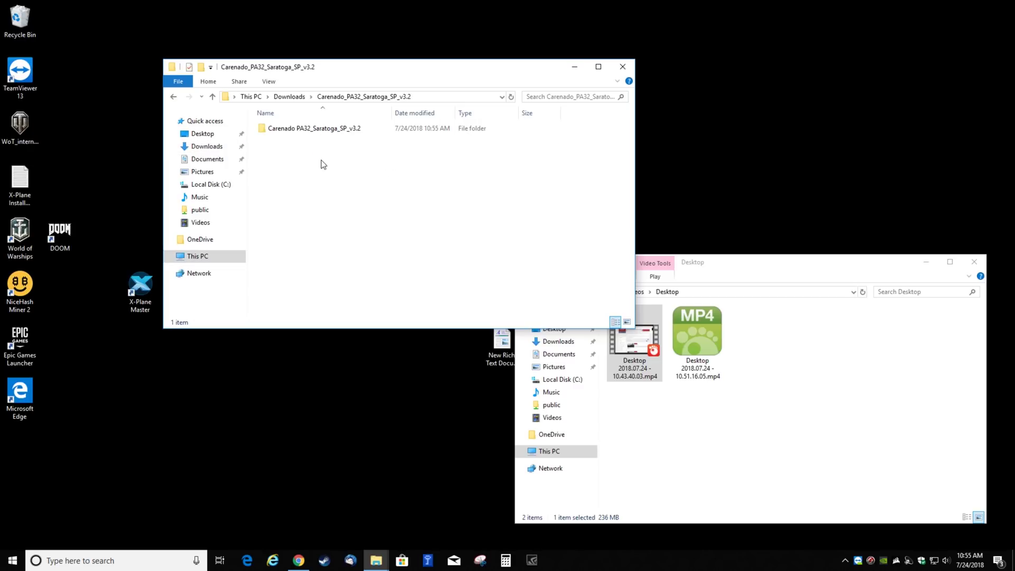
pyautogui.doubleClick(335, 132)
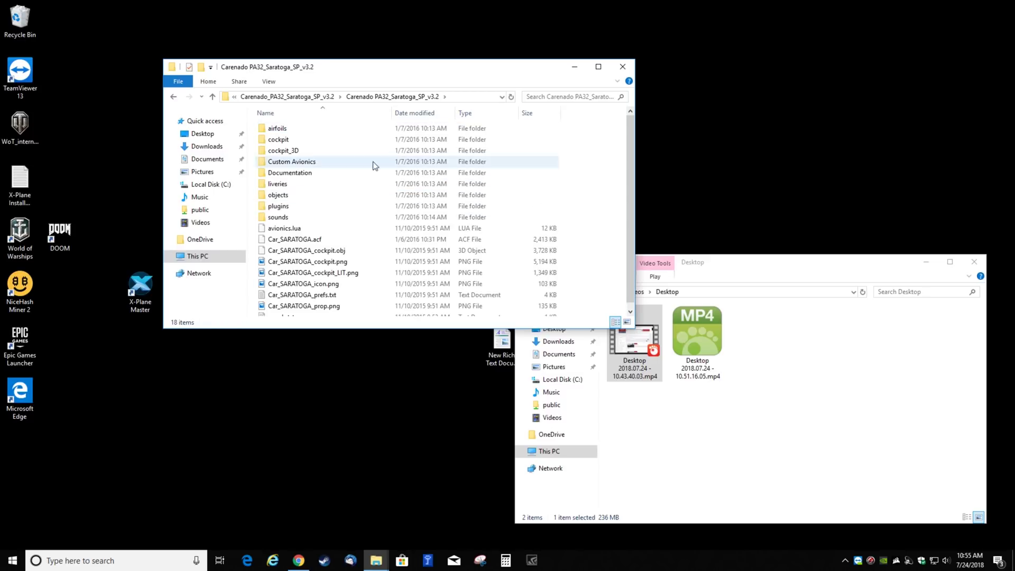
pyautogui.click(311, 240)
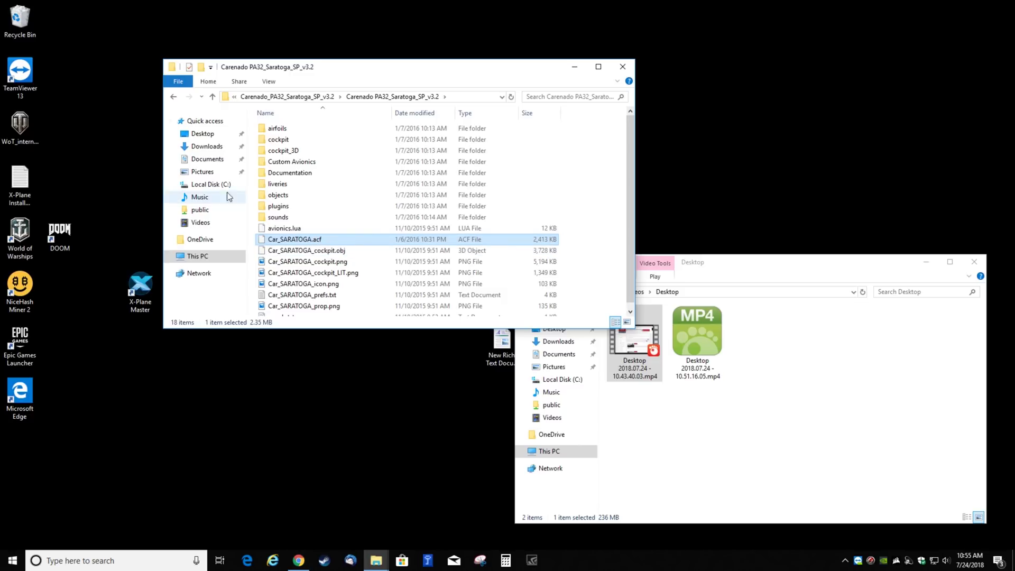
pyautogui.click(212, 97)
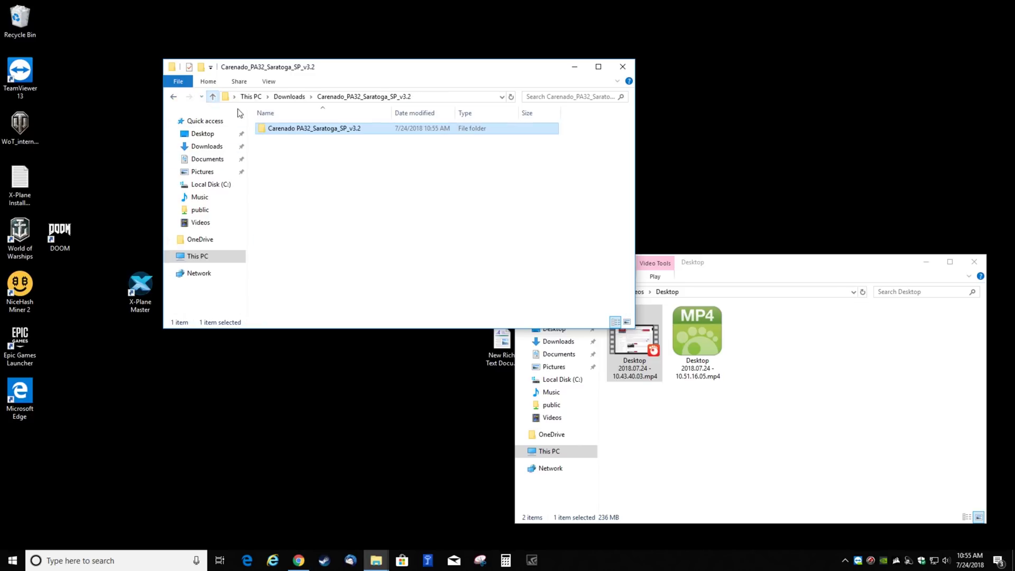
pyautogui.rightClick(337, 130)
pyautogui.click(371, 289)
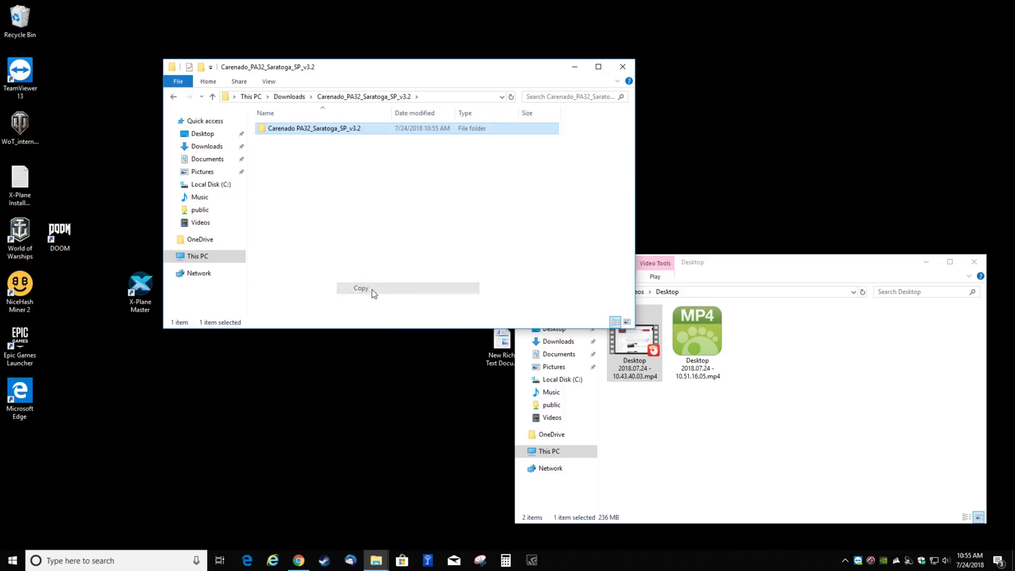
# Paste the Carenado folder into C:\X-Plane 11 -1\Aircraft in the second window
pyautogui.click(692, 463)
pyautogui.click(556, 453)
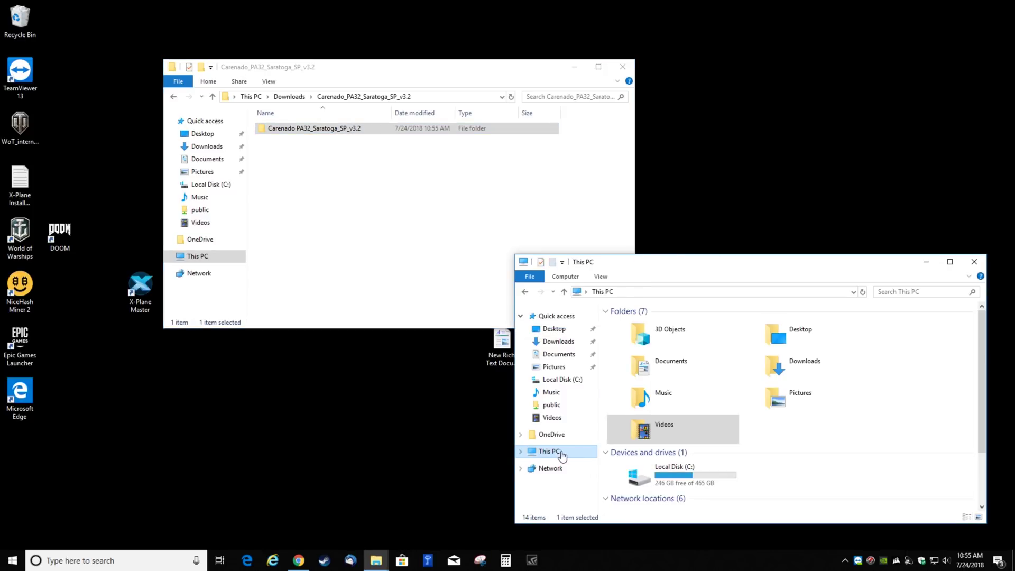
pyautogui.click(663, 474)
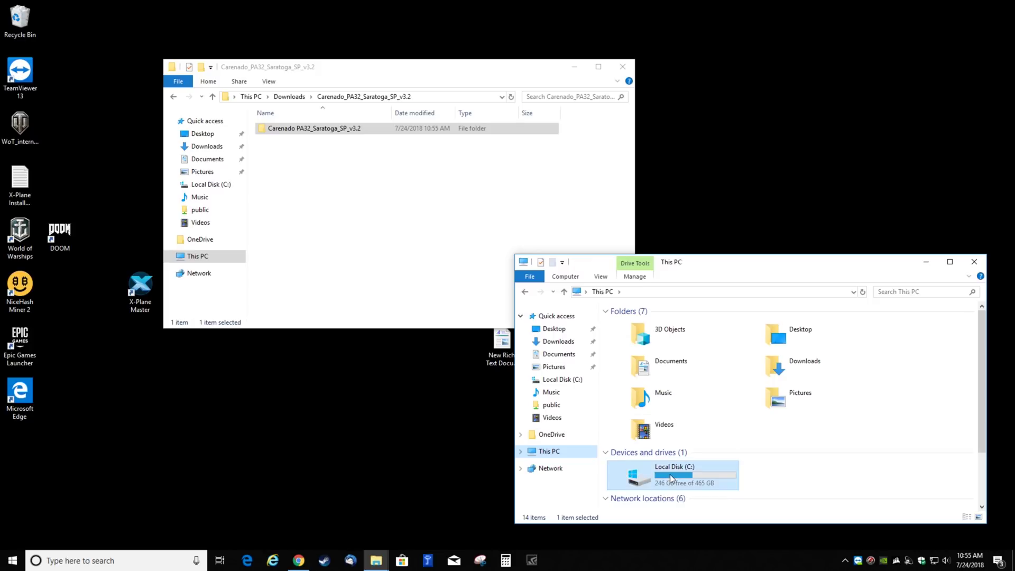
pyautogui.doubleClick(667, 474)
pyautogui.moveTo(683, 271); pyautogui.dragTo(523, 189)
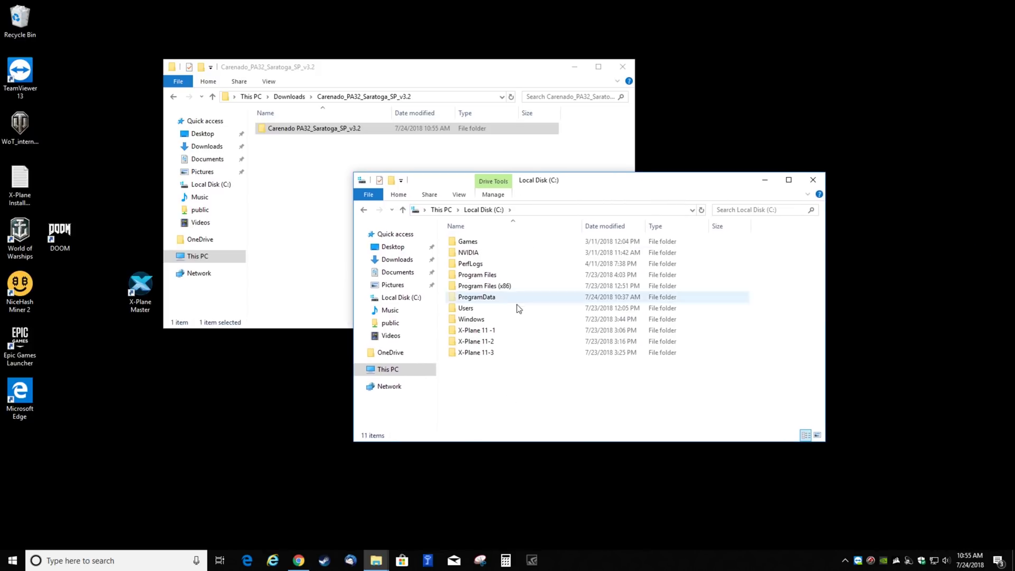
pyautogui.doubleClick(492, 333)
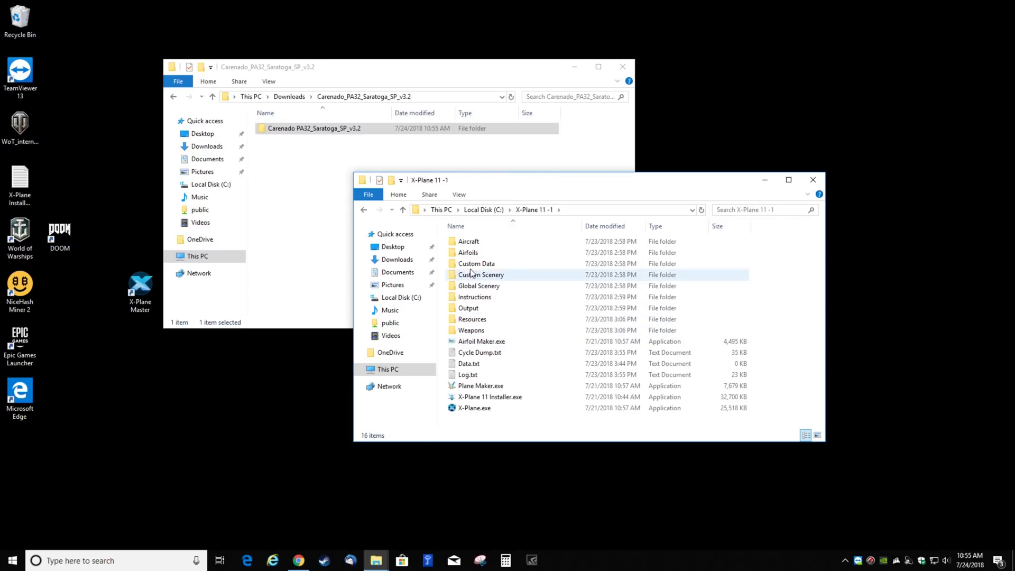
pyautogui.doubleClick(485, 241)
pyautogui.rightClick(471, 279)
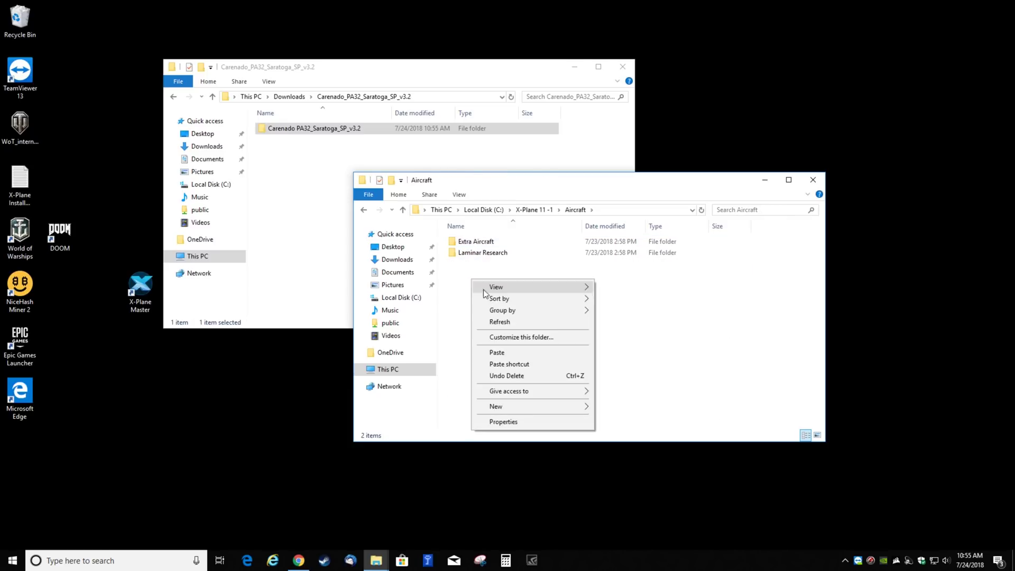
pyautogui.click(510, 353)
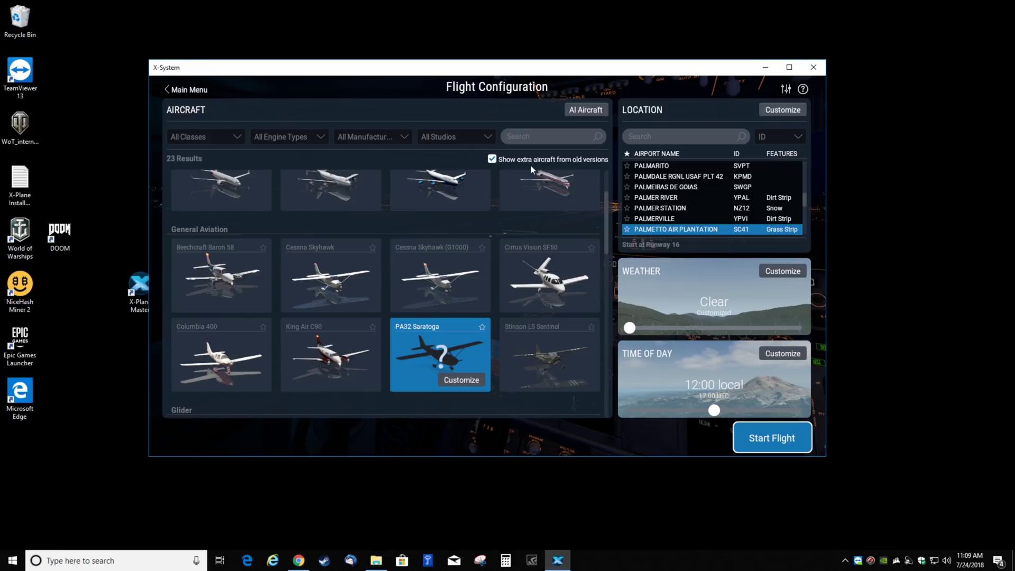
# Uncheck 'Show extra aircraft from old versions' and start the PA32 Saratoga flight at Palmetto Air Plantation
pyautogui.click(493, 159)
pyautogui.click(492, 159)
pyautogui.click(492, 160)
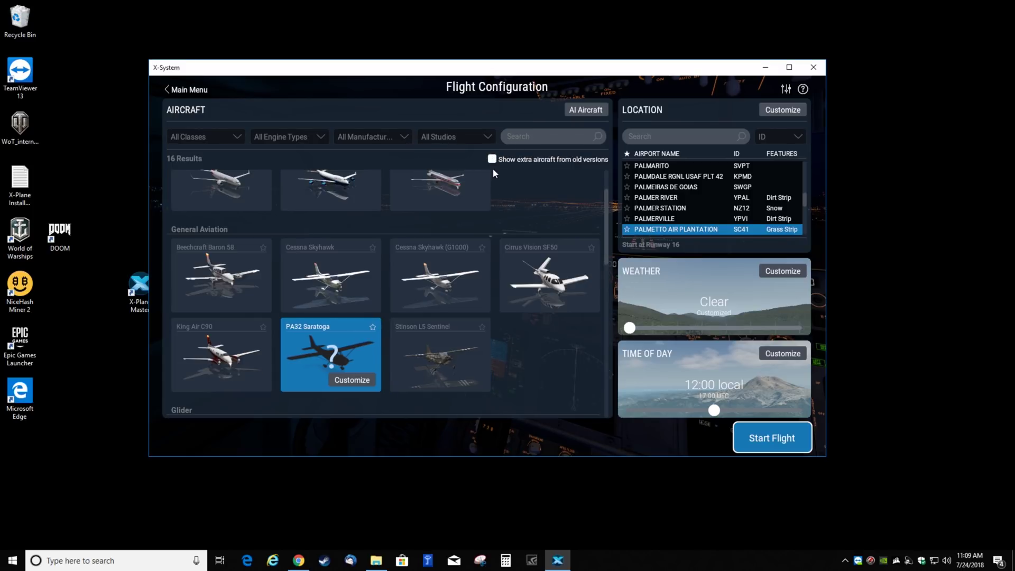
pyautogui.click(492, 160)
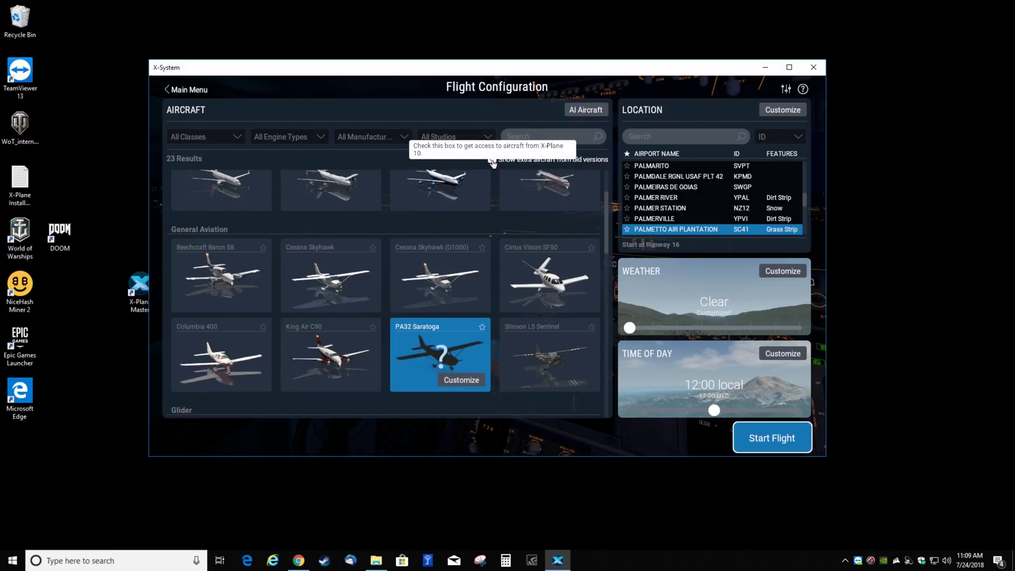
pyautogui.click(492, 159)
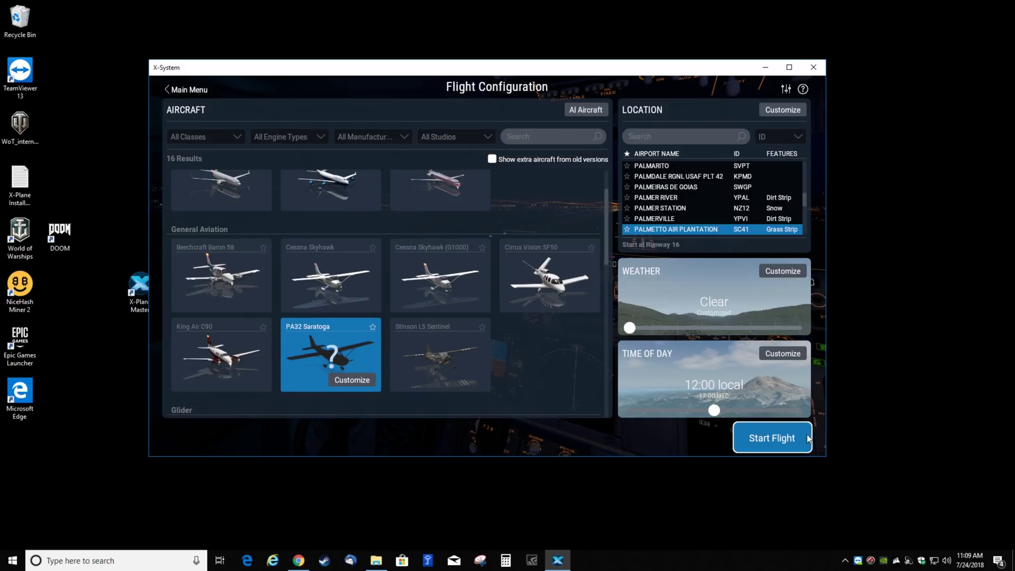
pyautogui.click(778, 439)
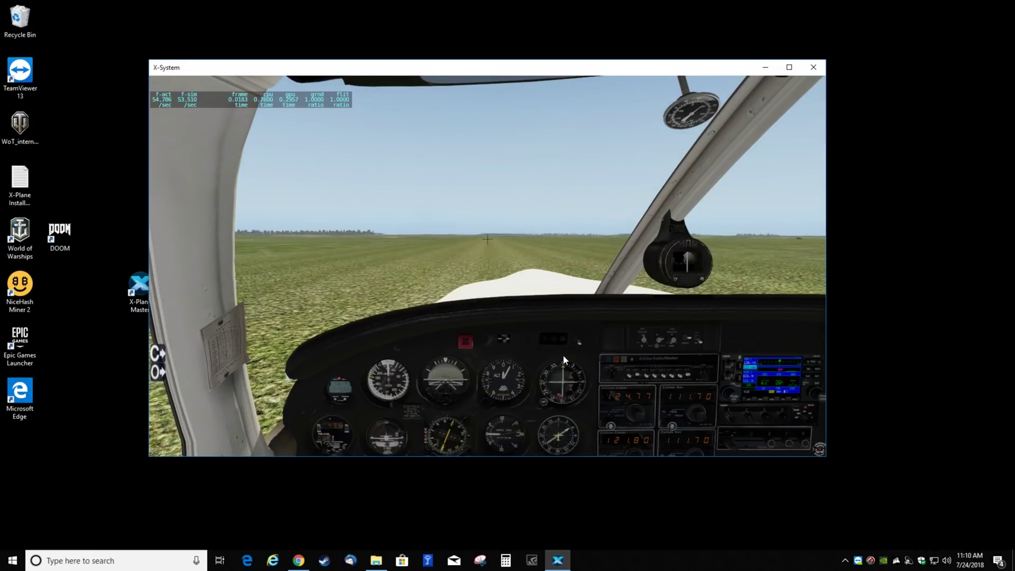
# Look around the Saratoga cockpit, pop up the GPS and close it, then open the Carenado camera and options panels
pyautogui.moveTo(563, 354); pyautogui.dragTo(522, 389)
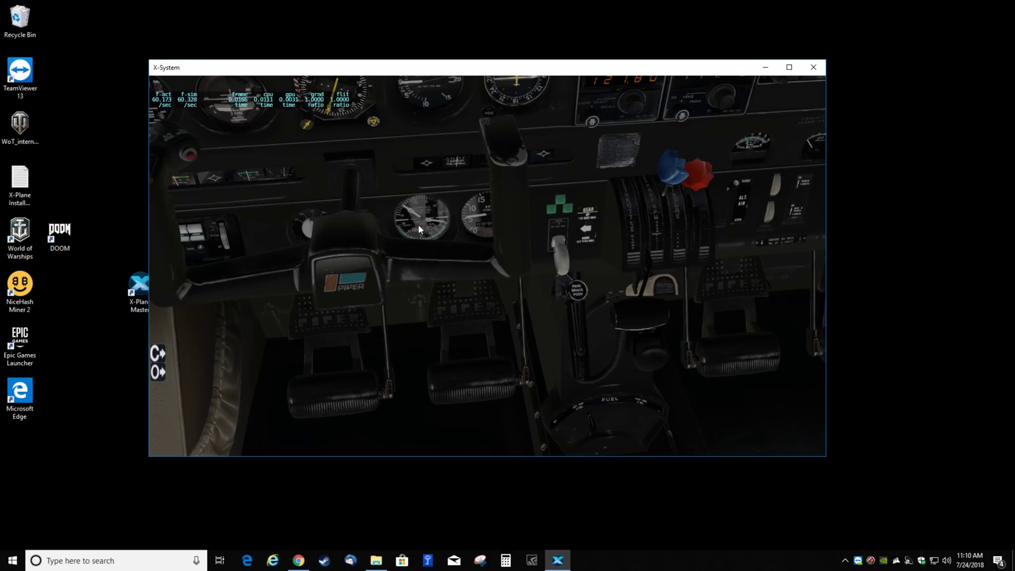
pyautogui.moveTo(417, 224); pyautogui.dragTo(489, 178)
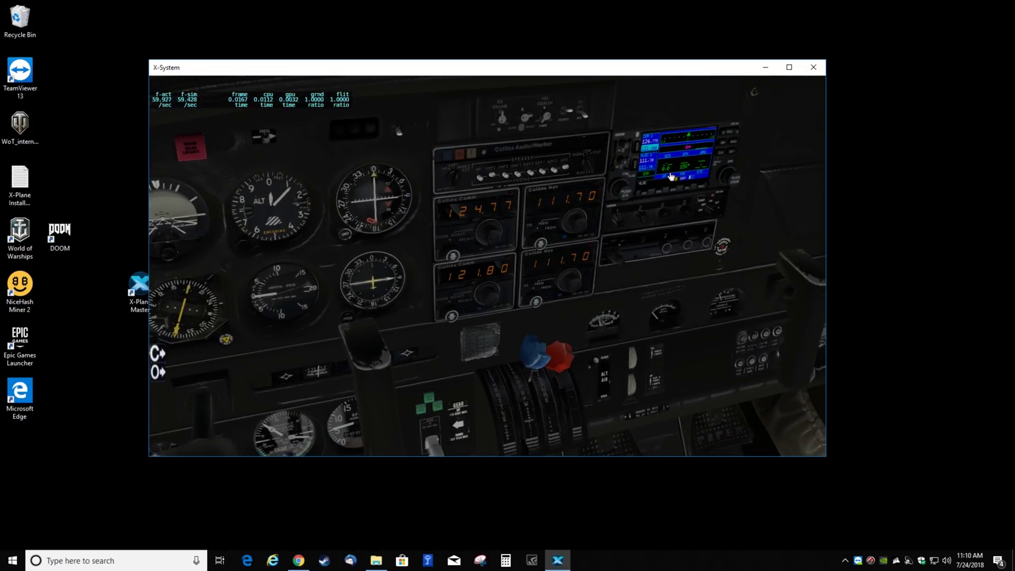
pyautogui.click(675, 169)
pyautogui.click(687, 171)
pyautogui.moveTo(566, 215); pyautogui.dragTo(542, 231)
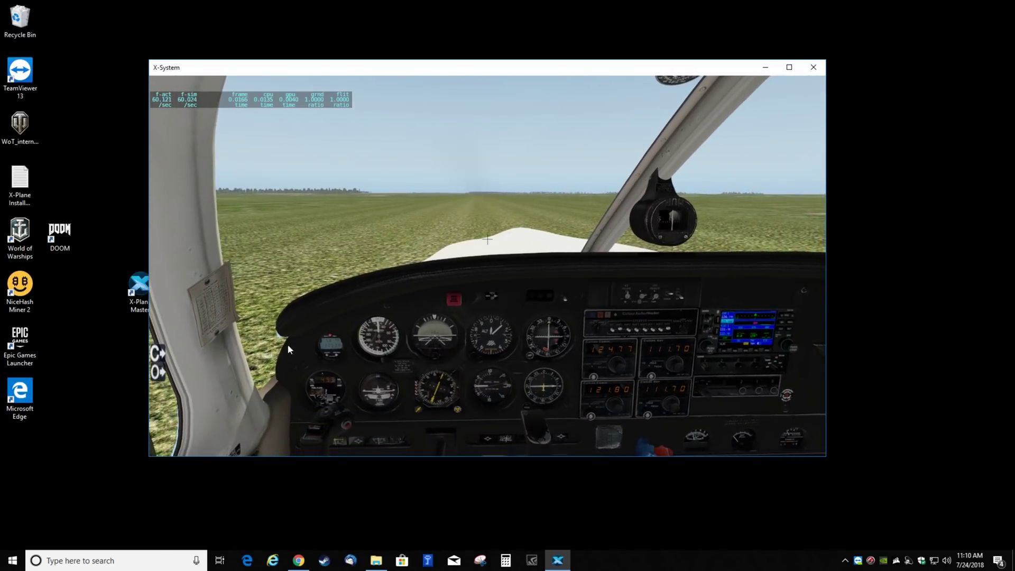
pyautogui.click(157, 355)
pyautogui.click(159, 373)
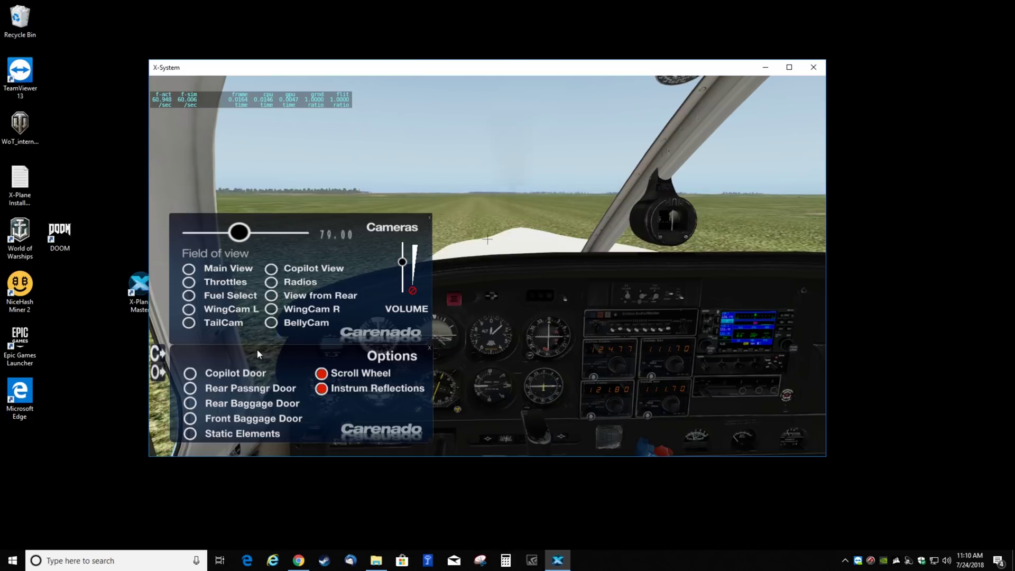
# Toggle Instrum Reflections off and on, then try the Throttles view and return to Main View
pyautogui.click(322, 391)
pyautogui.click(321, 392)
pyautogui.click(191, 284)
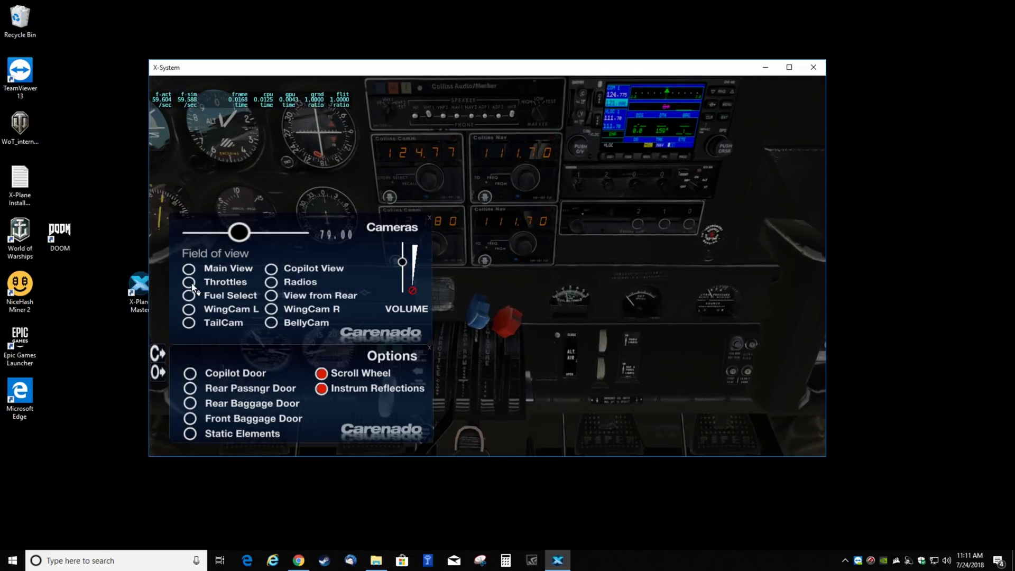
pyautogui.click(189, 270)
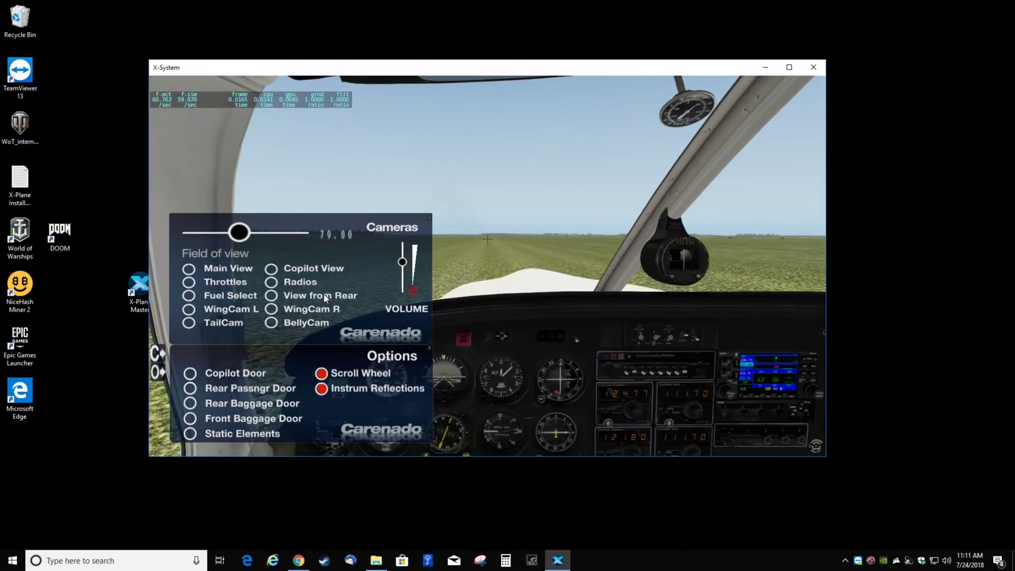
# Close the Carenado Cameras and Options panels and reveal the menu bar
pyautogui.click(158, 353)
pyautogui.click(157, 372)
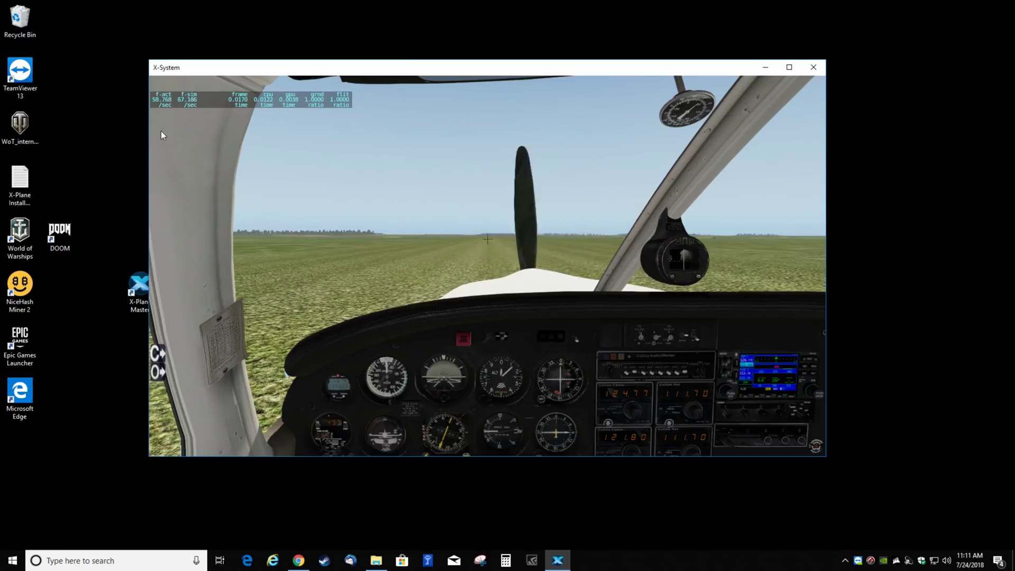
pyautogui.moveTo(164, 93)
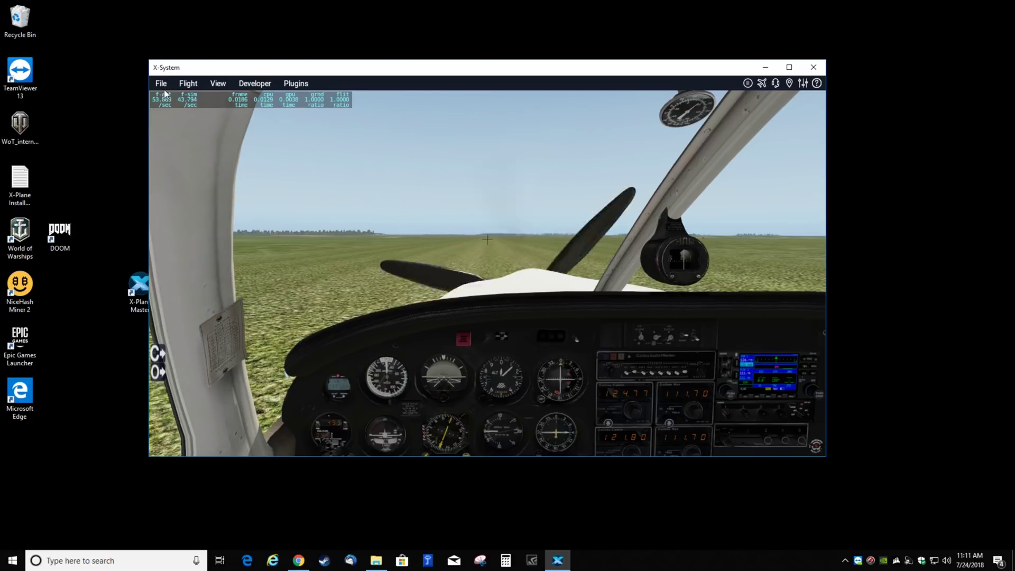